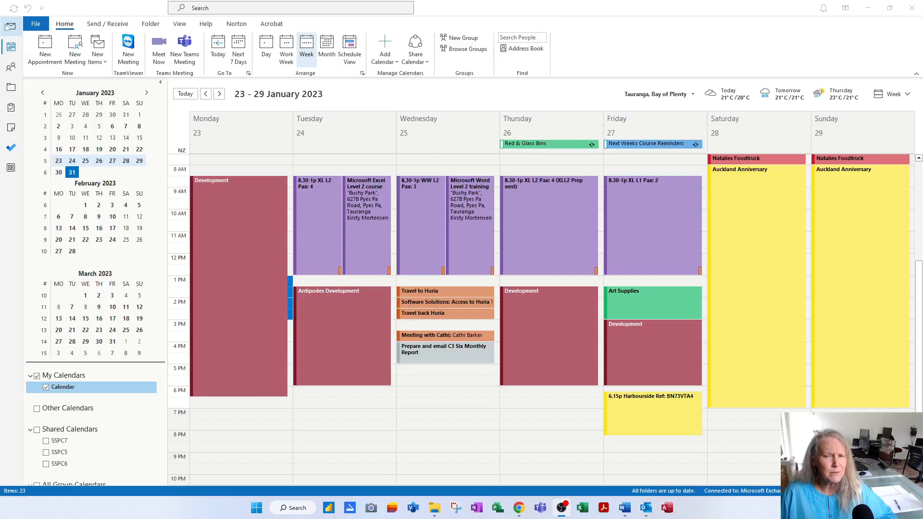
- Start a calendar appointment from the Kmart Wishing Tree email in the inbox, look through its body, and close it without saving
left_click(11, 26)
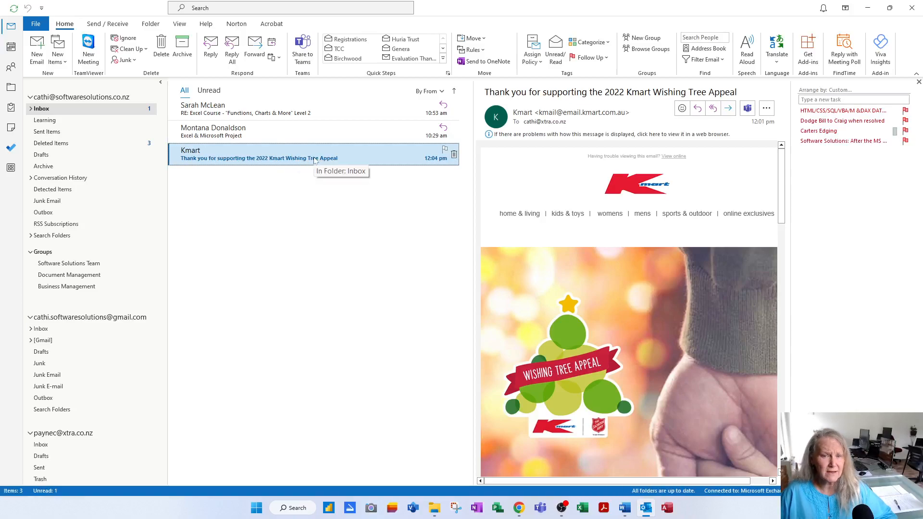
left_click_drag(314, 160, 11, 49)
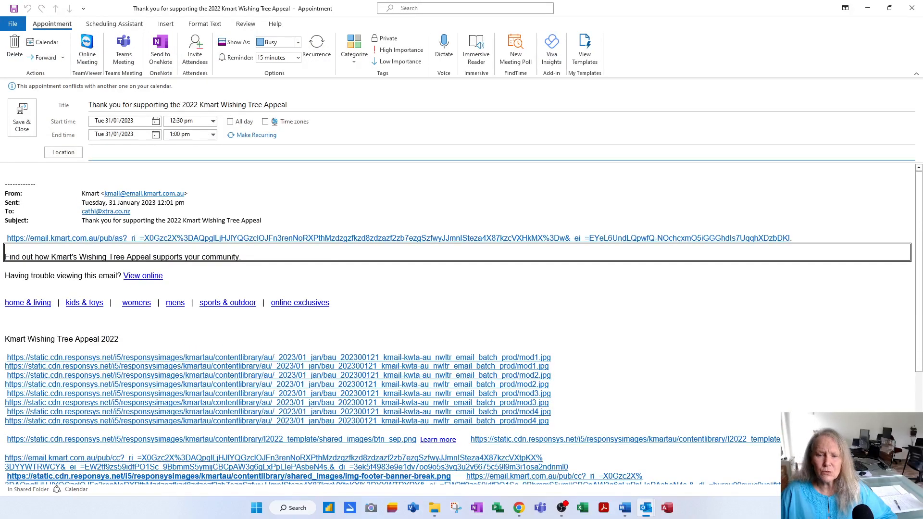
scroll(461, 324, "down", 6)
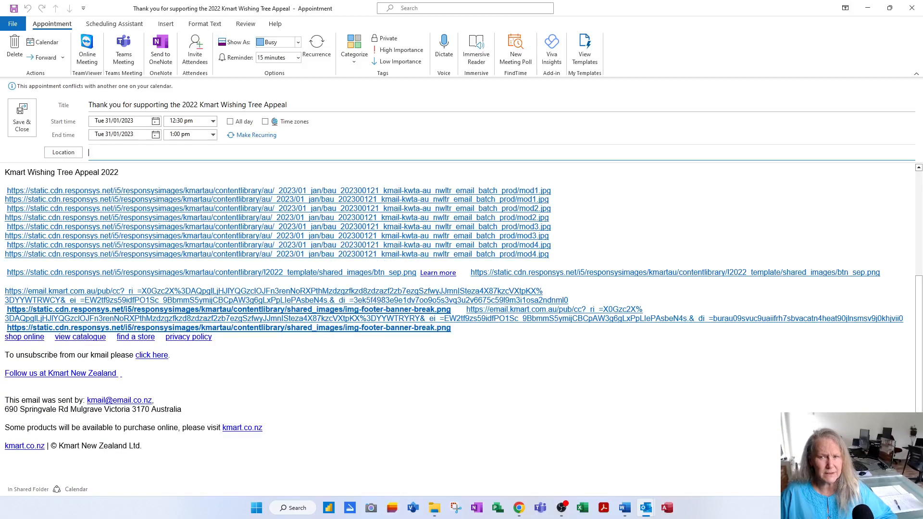
left_click(912, 8)
left_click(465, 279)
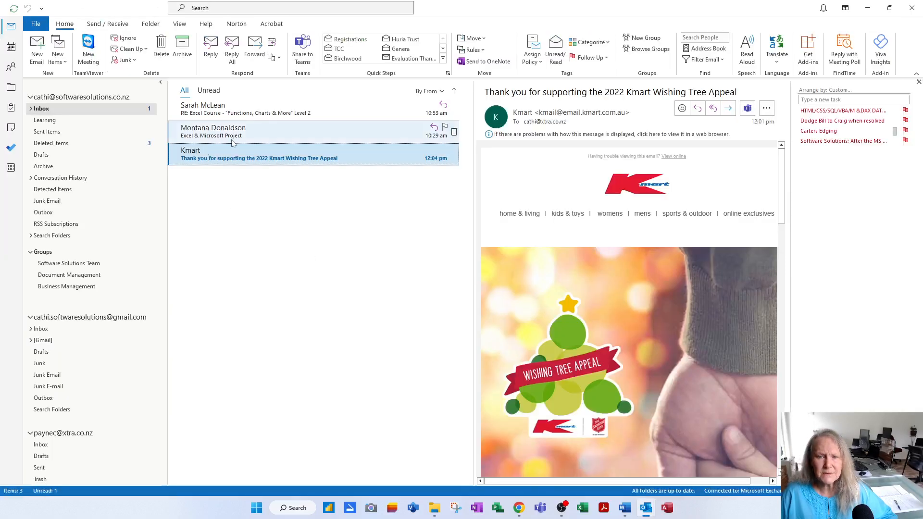
- Create a calendar appointment from the "RE: Excel Course" email and replace its title with Excel
left_click(235, 109)
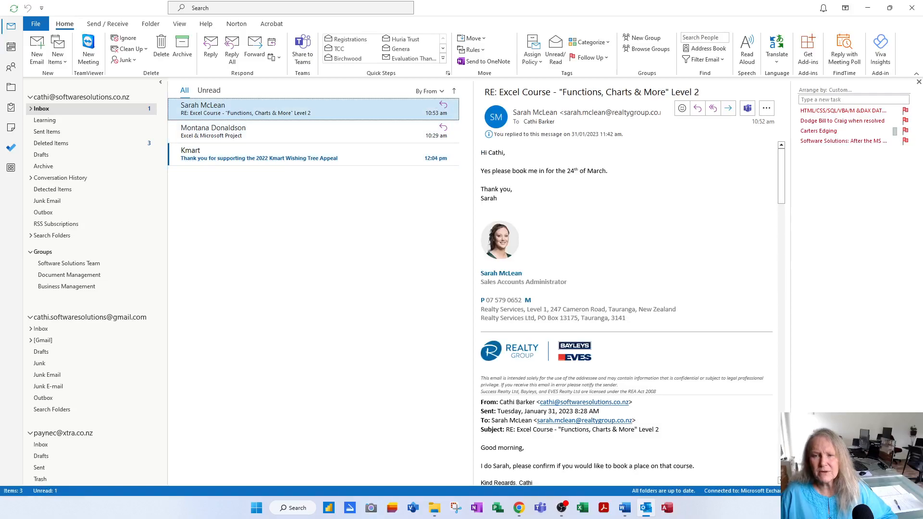
left_click_drag(260, 117, 12, 50)
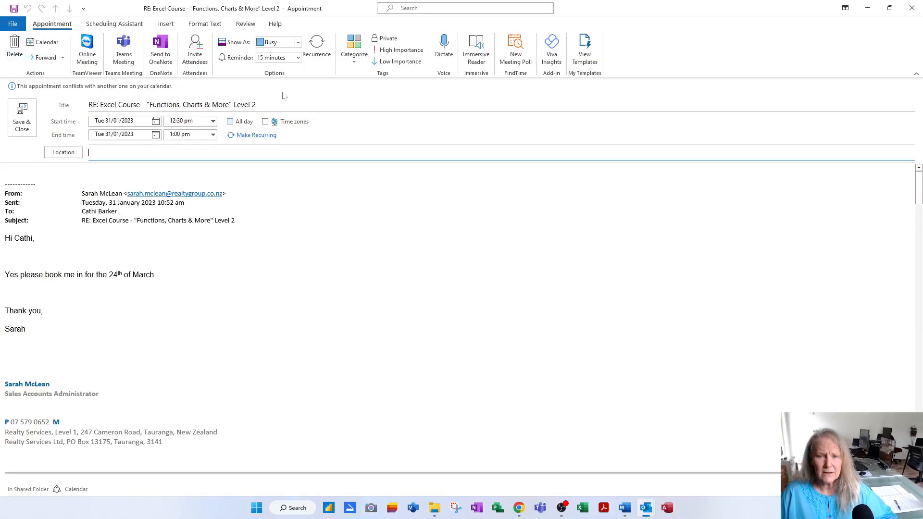
triple_click(172, 104)
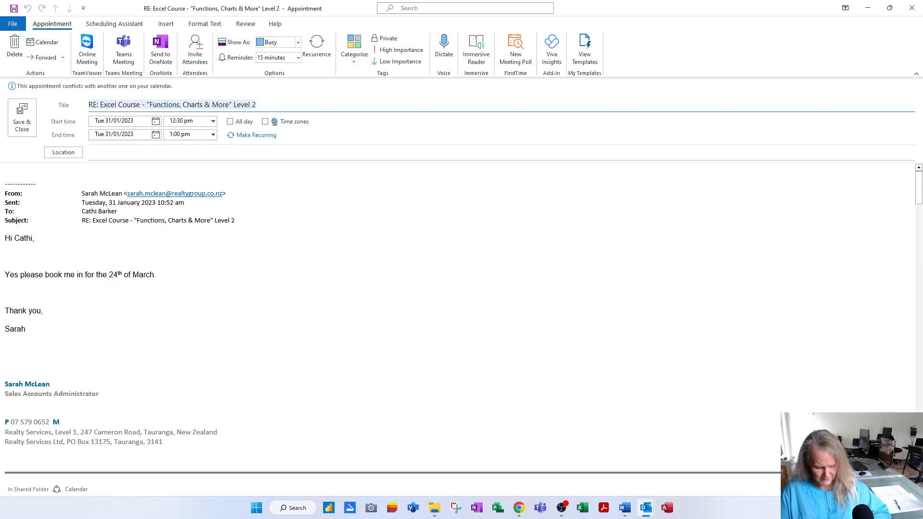
type("Ecel")
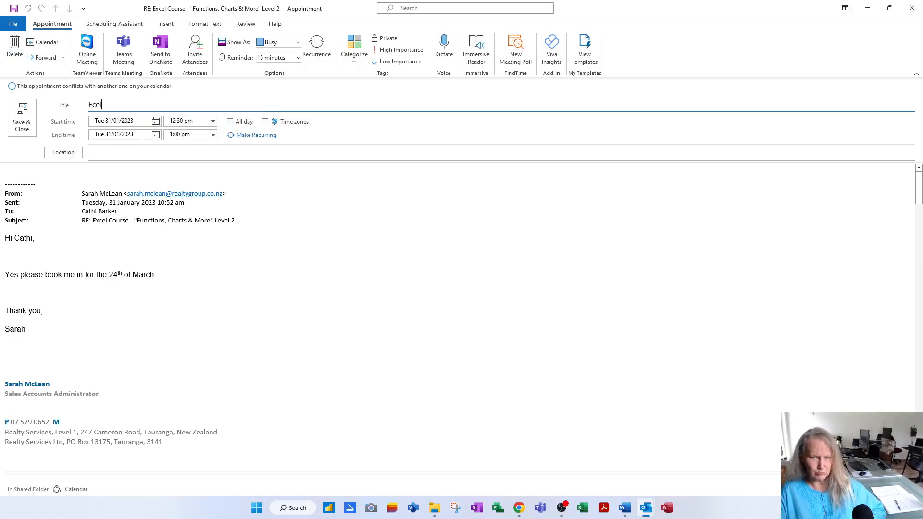
type("x")
key("BackSpace")
key("BackSpace")
type("xcel")
- Set the appointment's start date to 24 February 2023
key("Tab")
type("24")
key("Return")
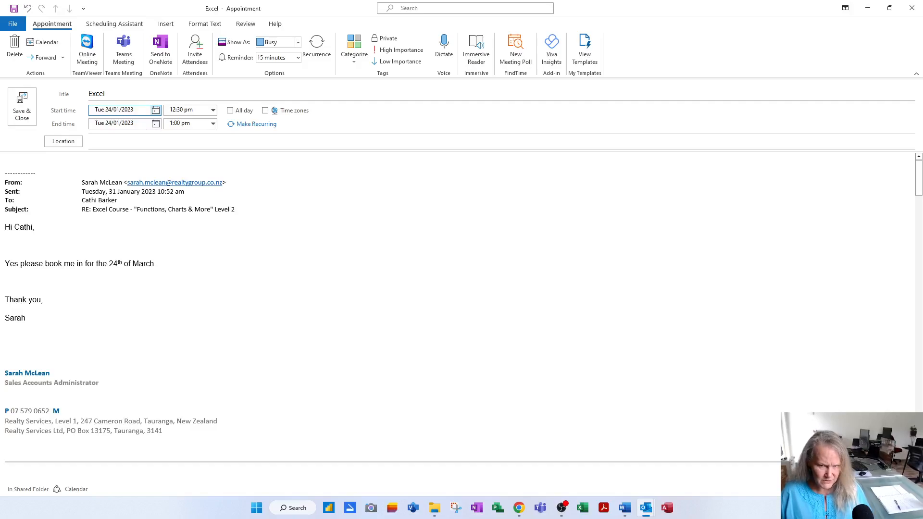
key("shift+Tab")
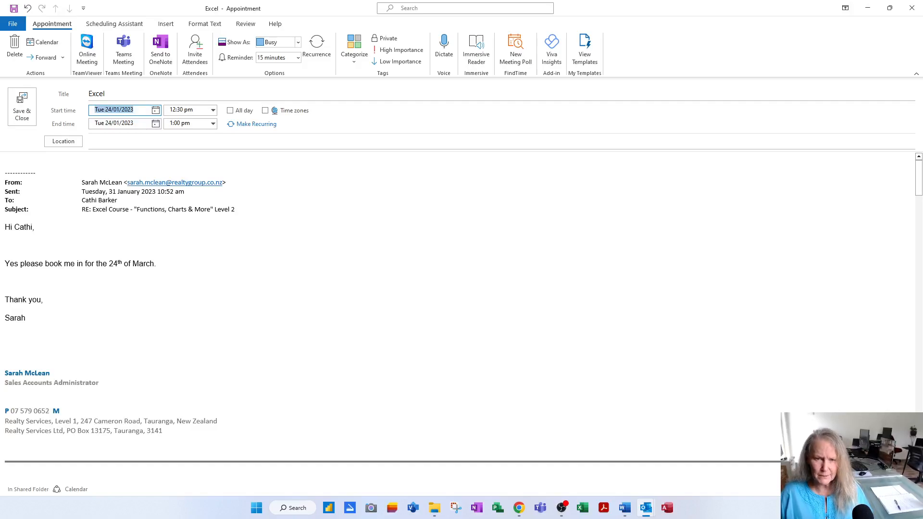
type("24/2")
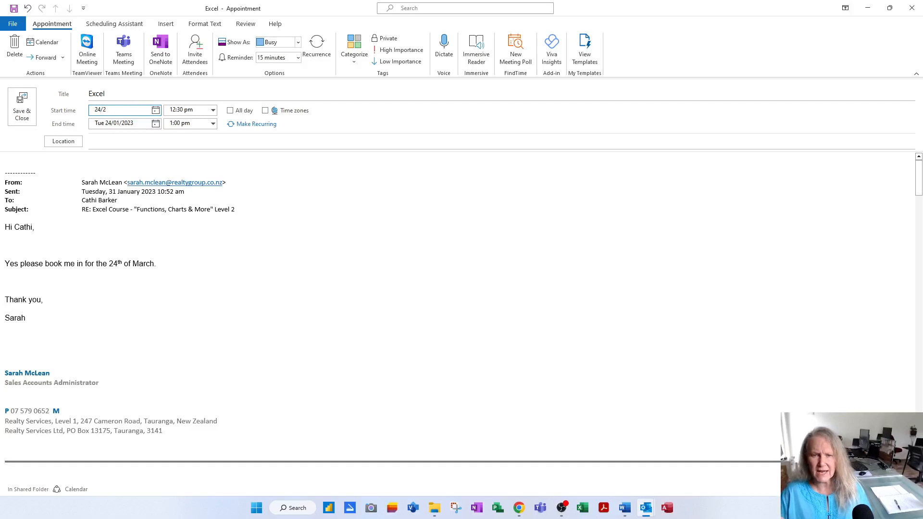
type("/02")
key("Tab")
- Extend the appointment's title to Excel Level 2
key("shift+Tab")
key("shift+Tab")
key("shift+Tab")
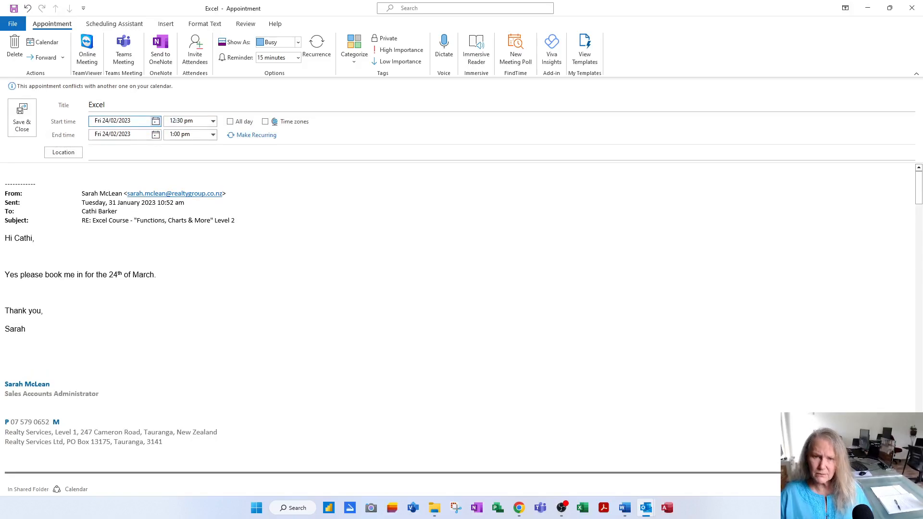
type("Level 2")
- Schedule the appointment for 24 March 2023, from 1:00 pm to 5:00 pm
key("Tab")
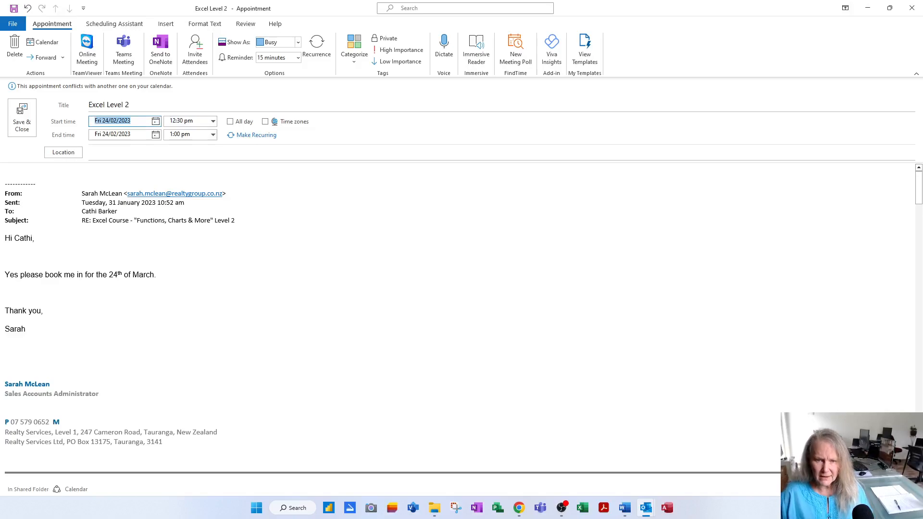
type("24/3")
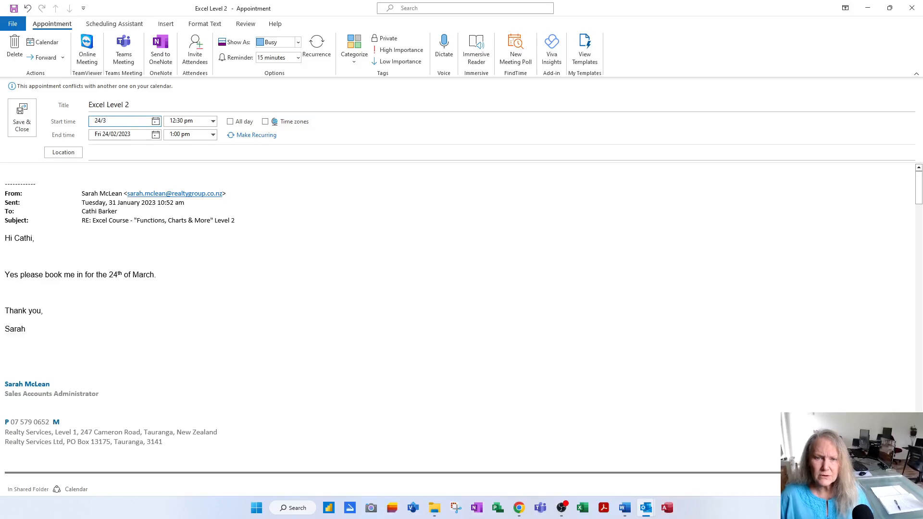
key("Tab")
type("1")
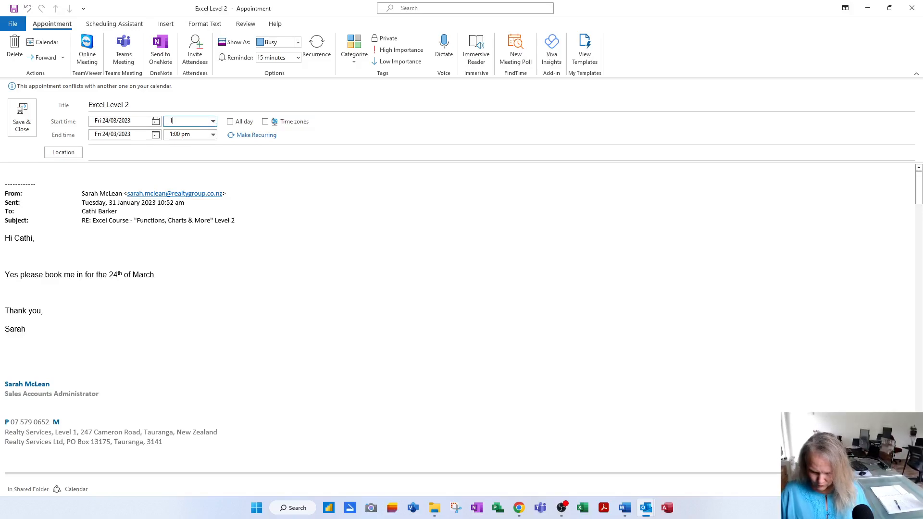
key("Tab")
type("5p")
key("Tab")
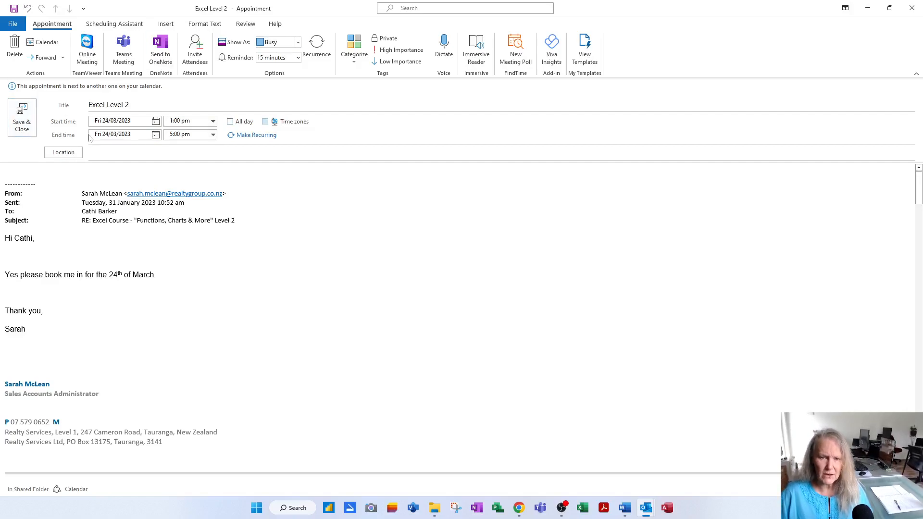
- Set the location to the venue's suggested street address, and save and close the appointment
left_click(117, 148)
type("627")
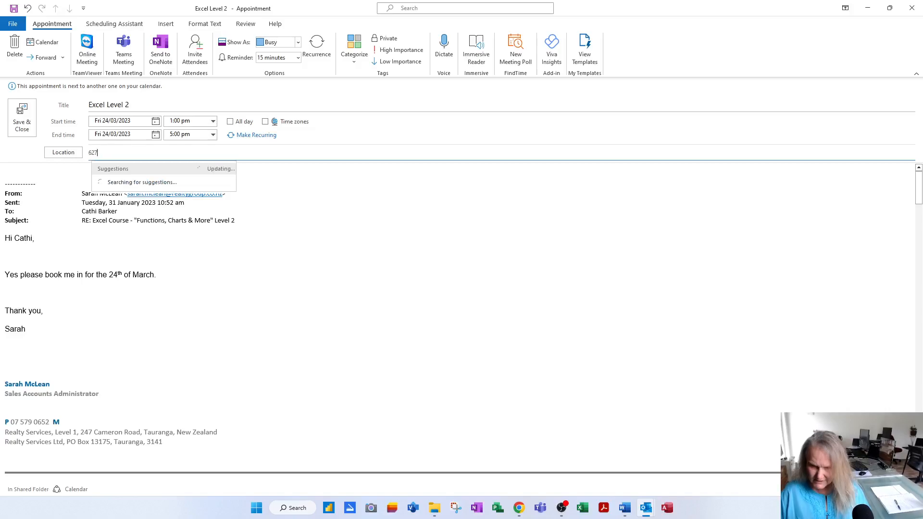
left_click(190, 219)
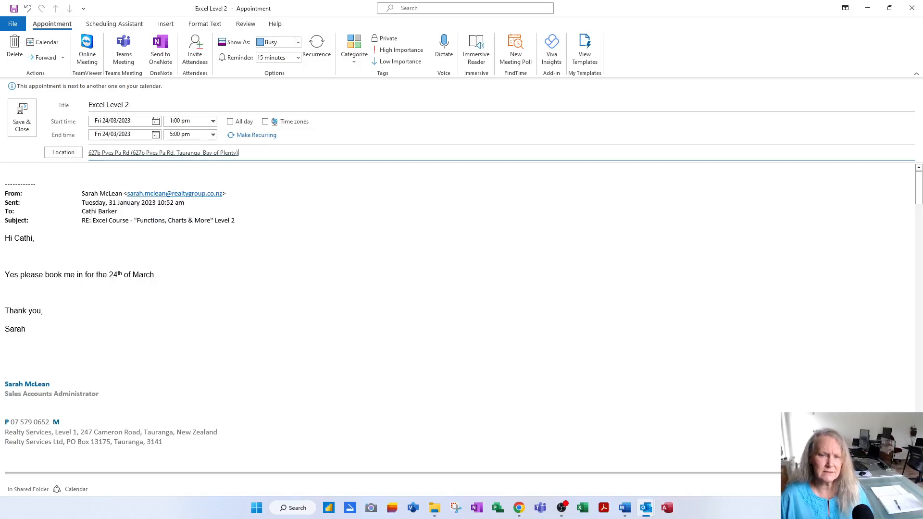
left_click(20, 119)
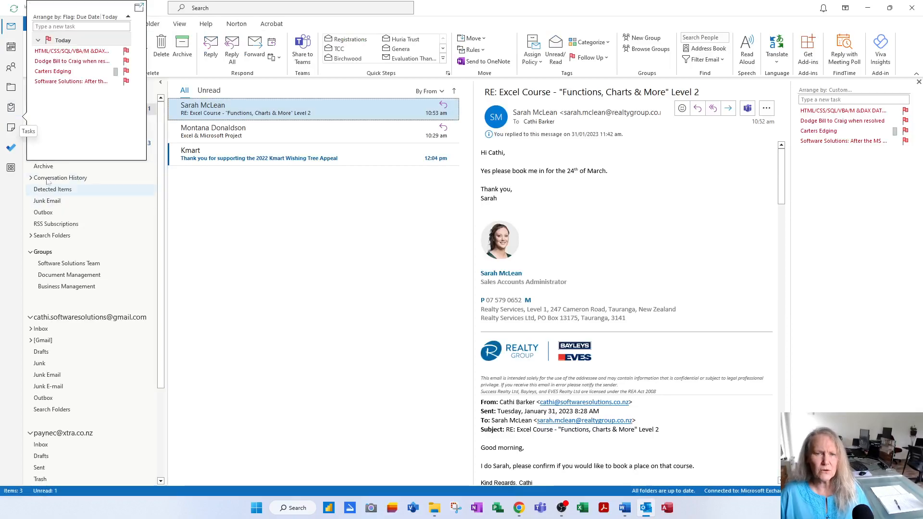
- Show the week of 20–26 March 2023 in the calendar and open the Excel Level 2 appointment on Friday 24
left_click(11, 48)
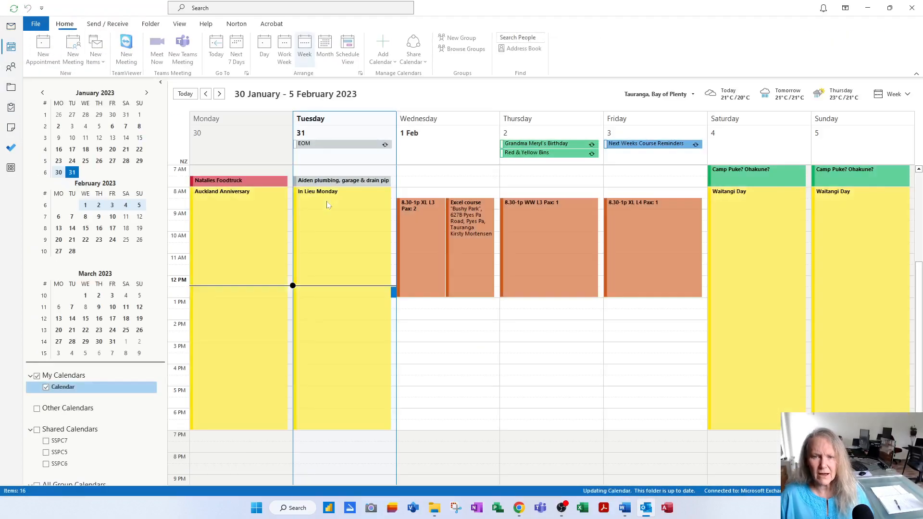
left_click(43, 240)
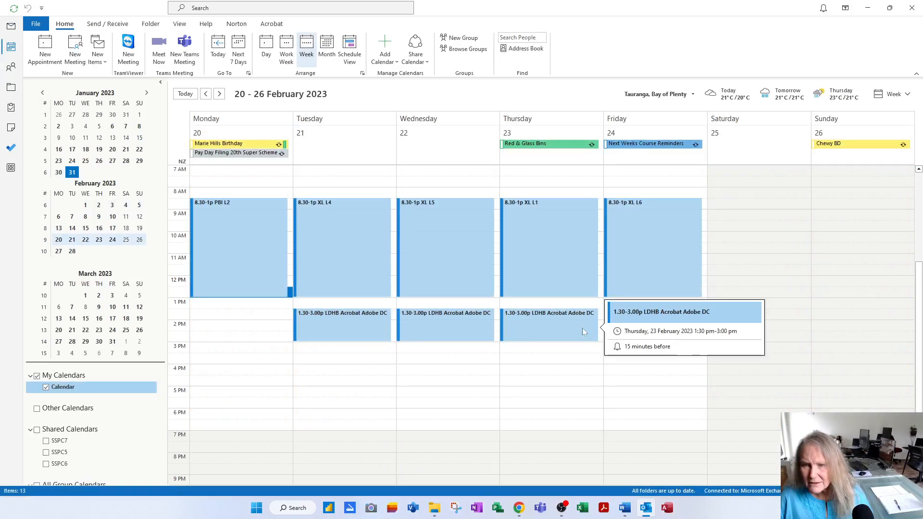
left_click(43, 330)
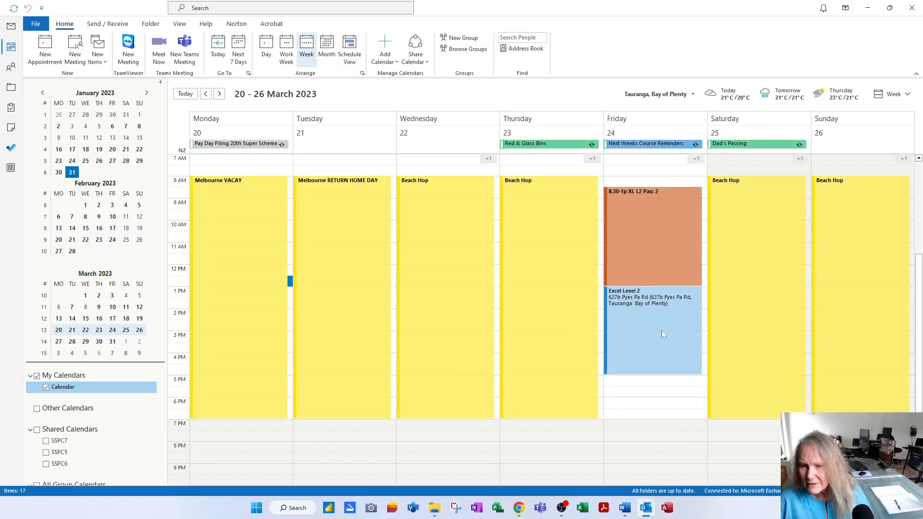
mouse_move(646, 317)
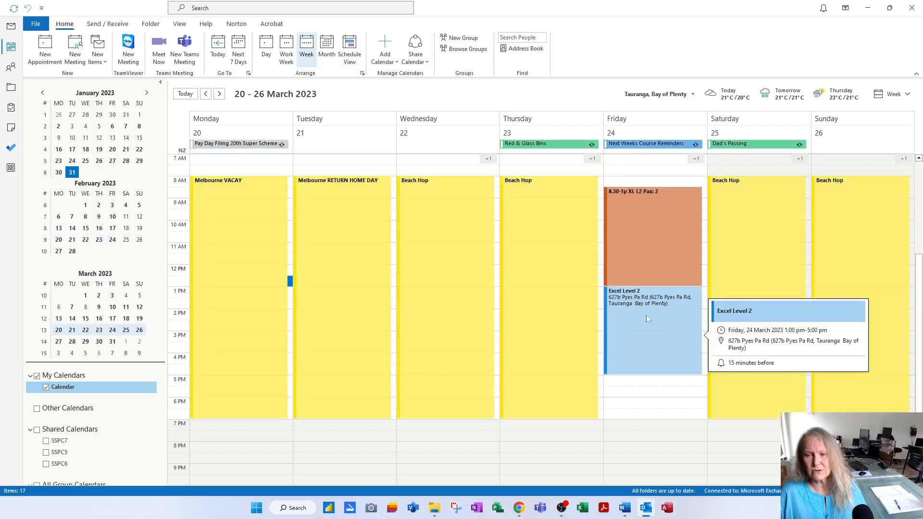
double_click(646, 315)
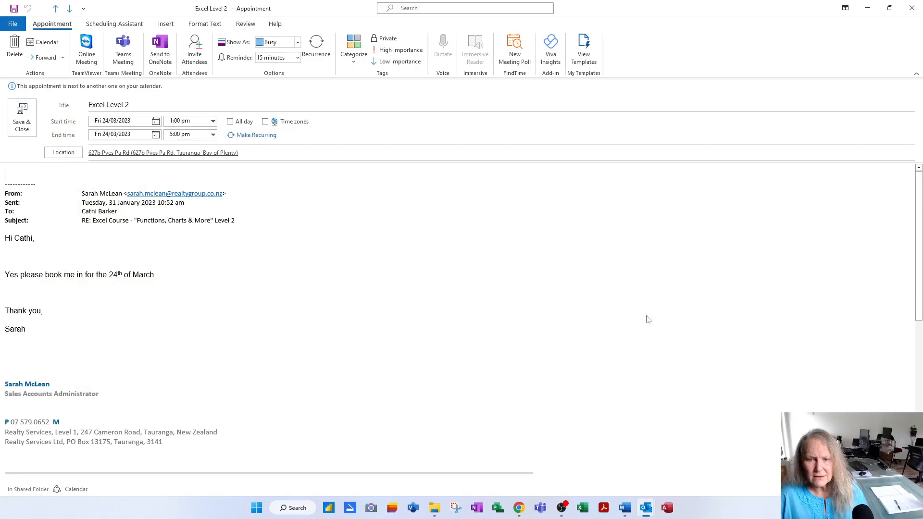
- Review the original email text inside the Excel Level 2 appointment and close it
scroll(385, 317, "down", 6)
scroll(384, 317, "up", 5)
scroll(385, 317, "up", 1)
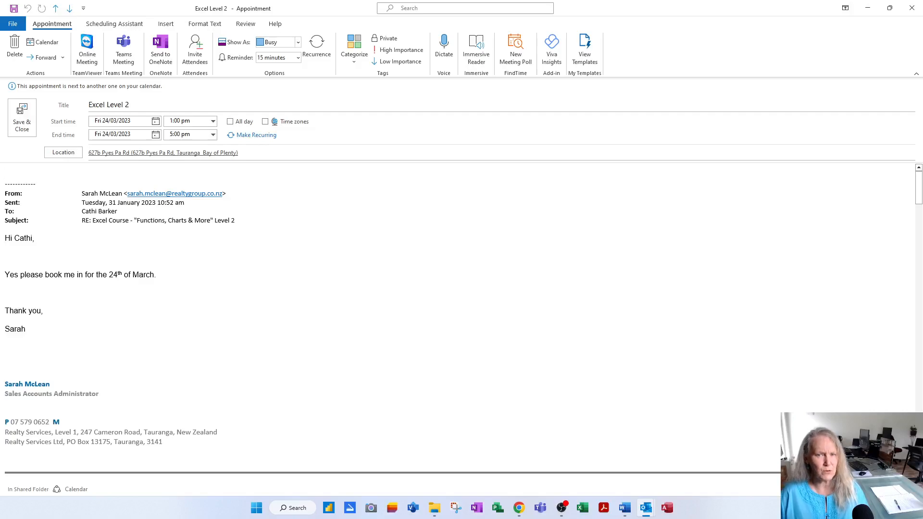
left_click(912, 8)
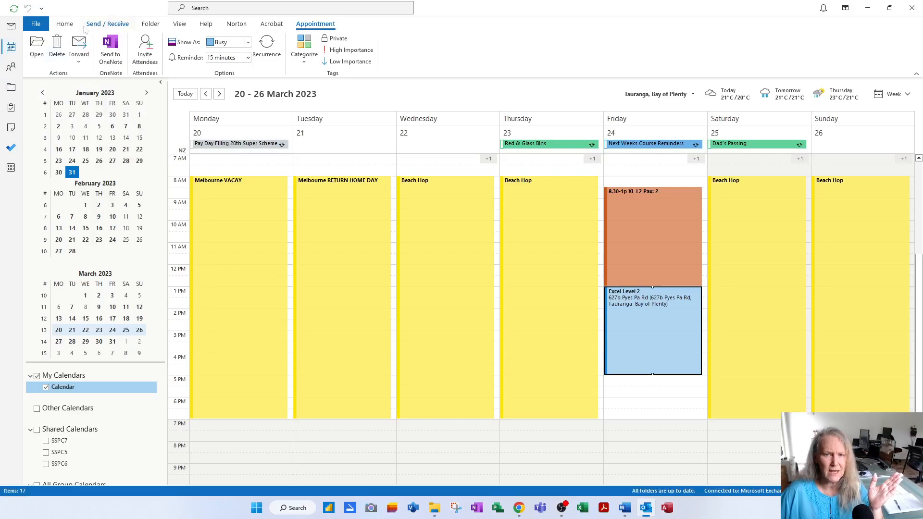
- Return to the inbox, start a new contact from the "RE: Excel Course" email, and discard it
left_click(65, 25)
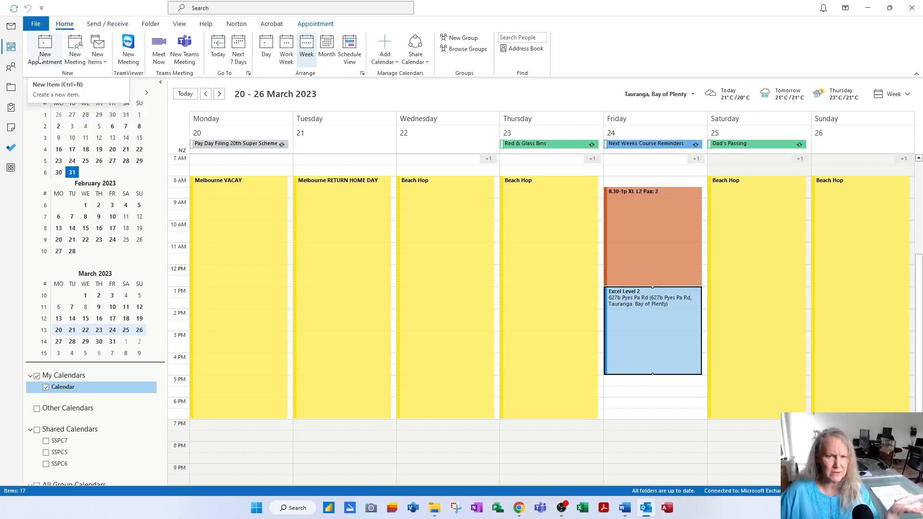
left_click(10, 26)
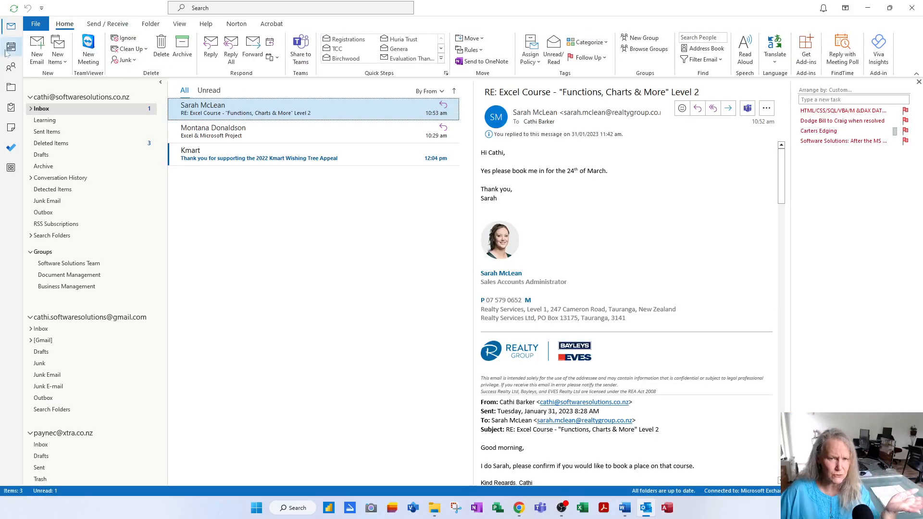
mouse_move(13, 50)
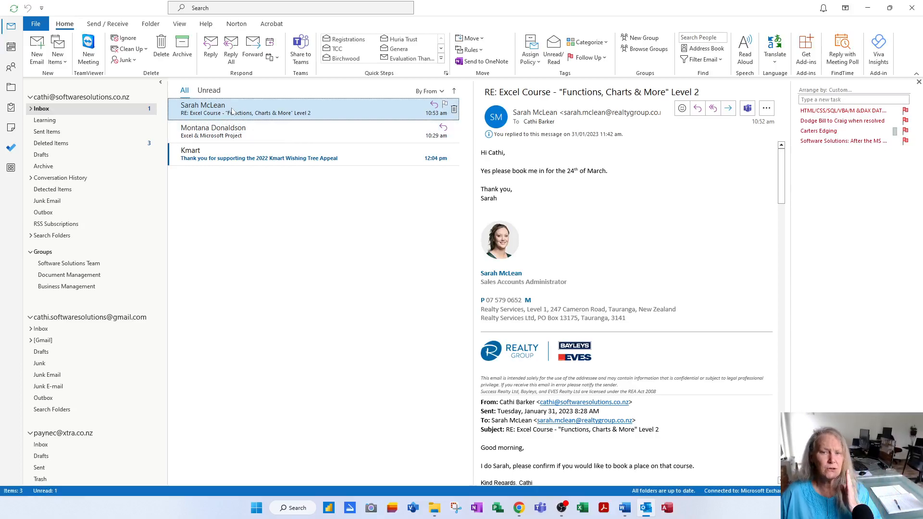
left_click_drag(232, 108, 10, 72)
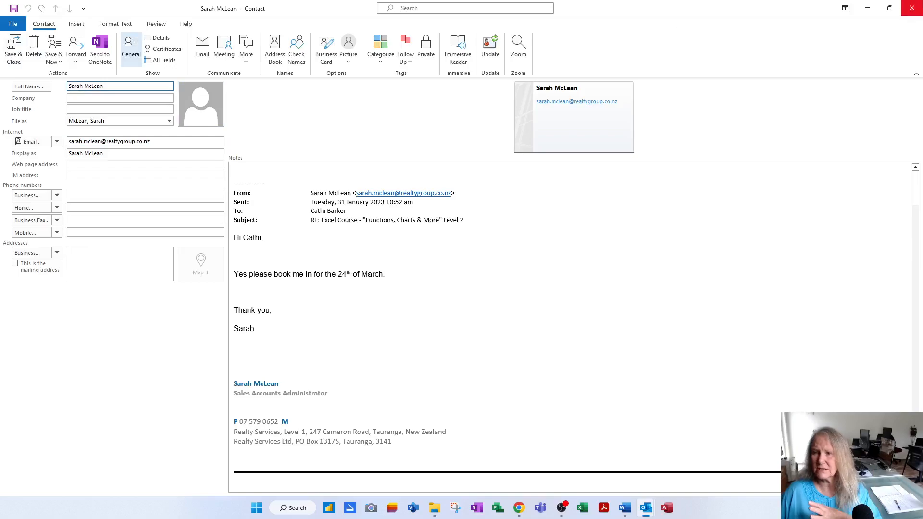
left_click(918, 8)
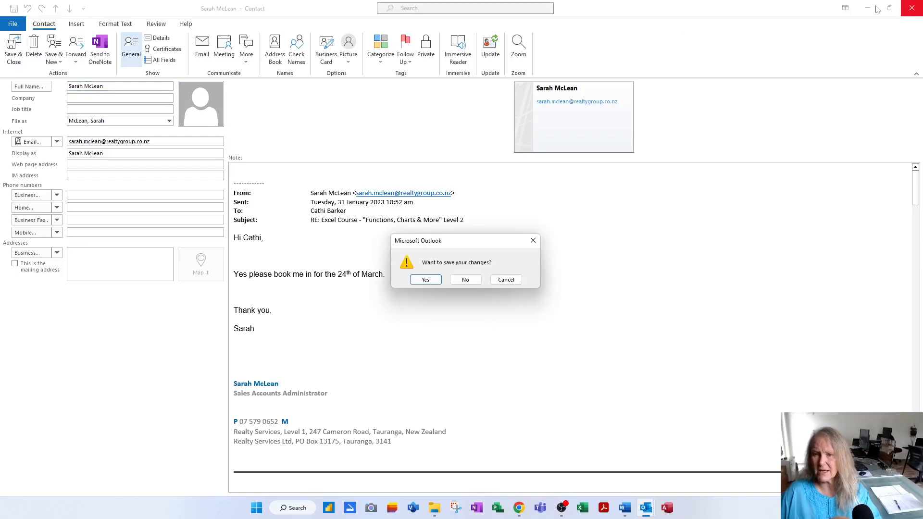
left_click(466, 282)
- Start another appointment from the "RE: Excel Course" email and close it without saving
left_click_drag(255, 115, 15, 49)
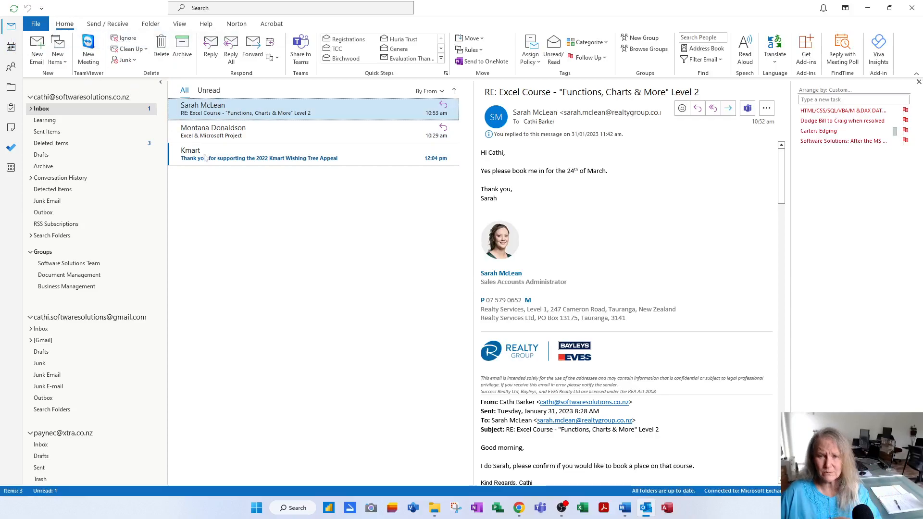
left_click(913, 8)
left_click(465, 282)
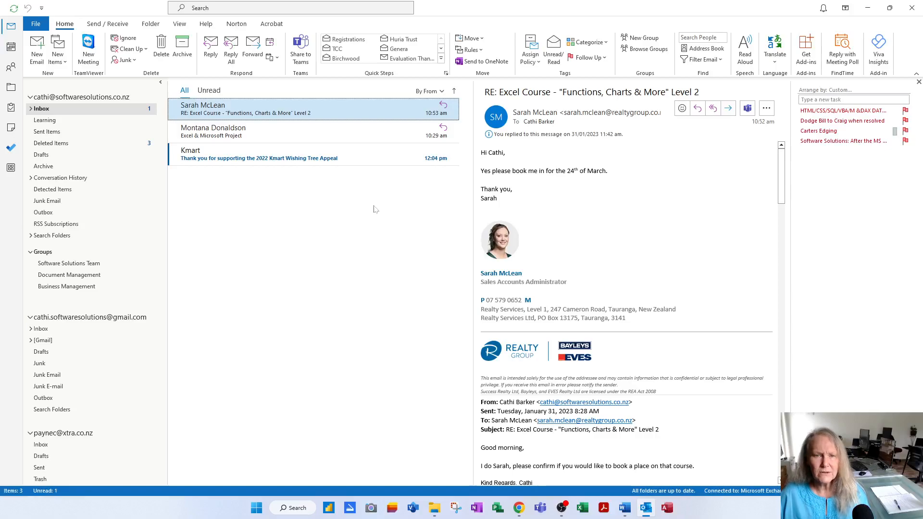
- Display the calendar week of 20–26 March 2023 to check the Excel Level 2 appointment
left_click(13, 48)
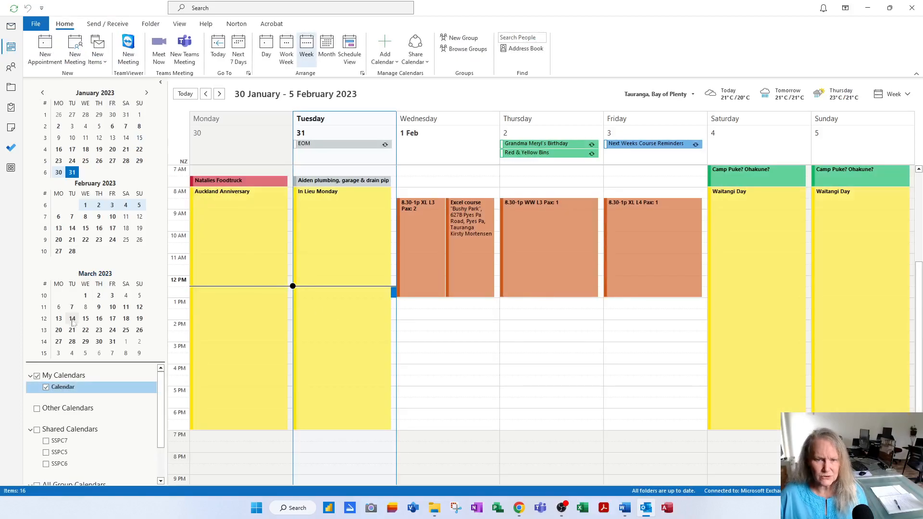
left_click(45, 330)
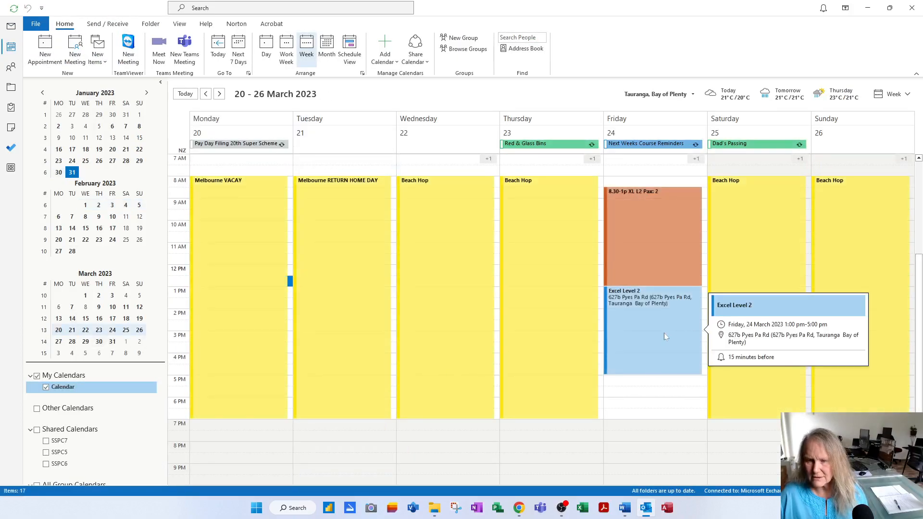
- Look at the available colour categories for the Excel Level 2 appointment on 24 March and close it without assigning one
right_click(664, 334)
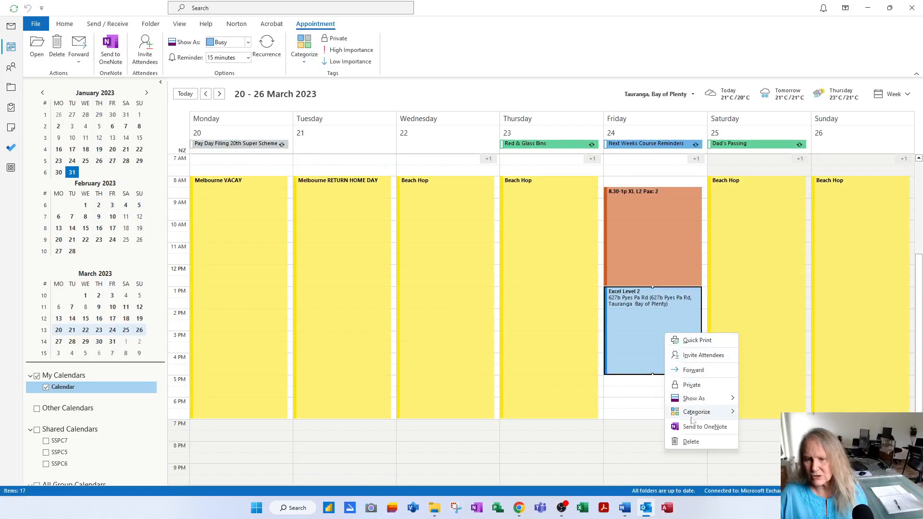
mouse_move(692, 421)
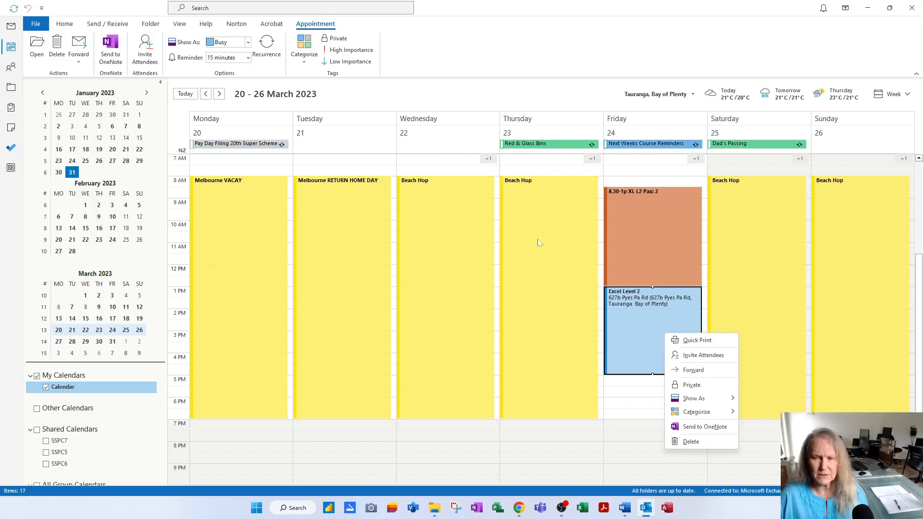
left_click(640, 330)
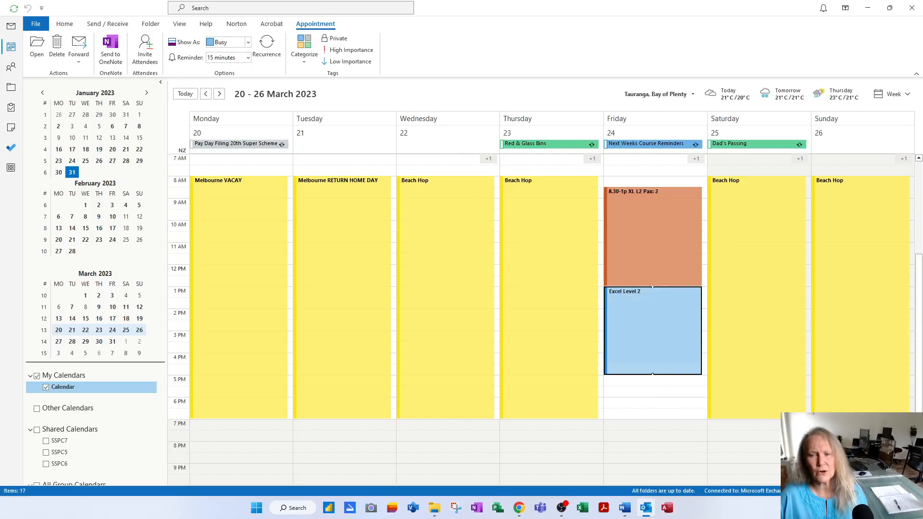
left_click(642, 399)
double_click(653, 348)
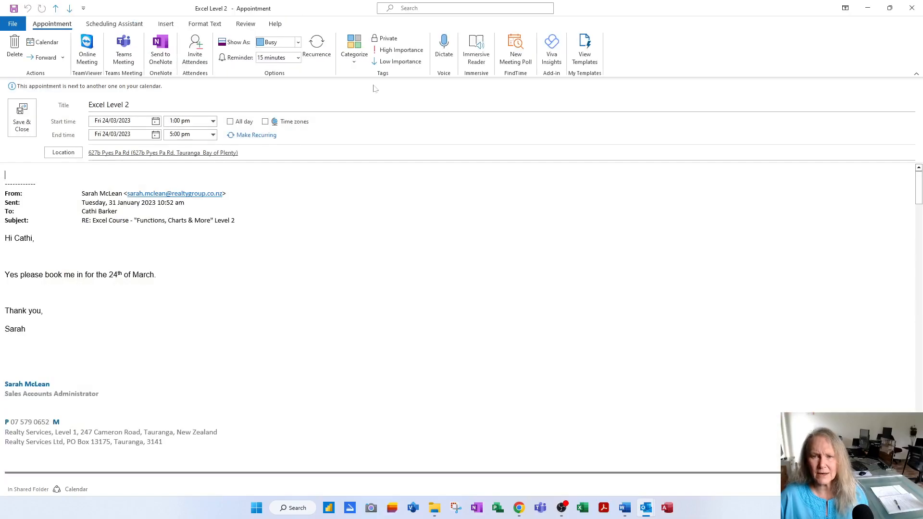
left_click(350, 63)
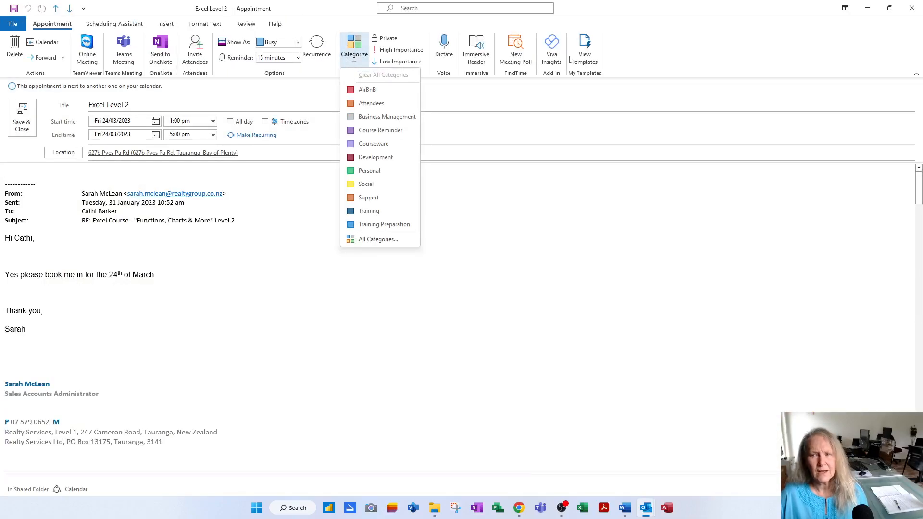
left_click(911, 9)
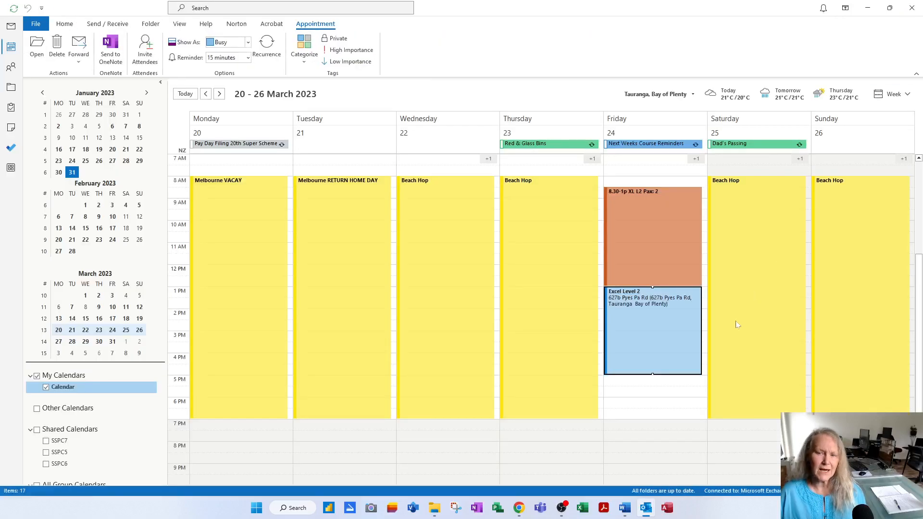
- Display the week of 23–29 January 2023 and open the full colour category list for Monday's Development appointment
left_click(43, 161)
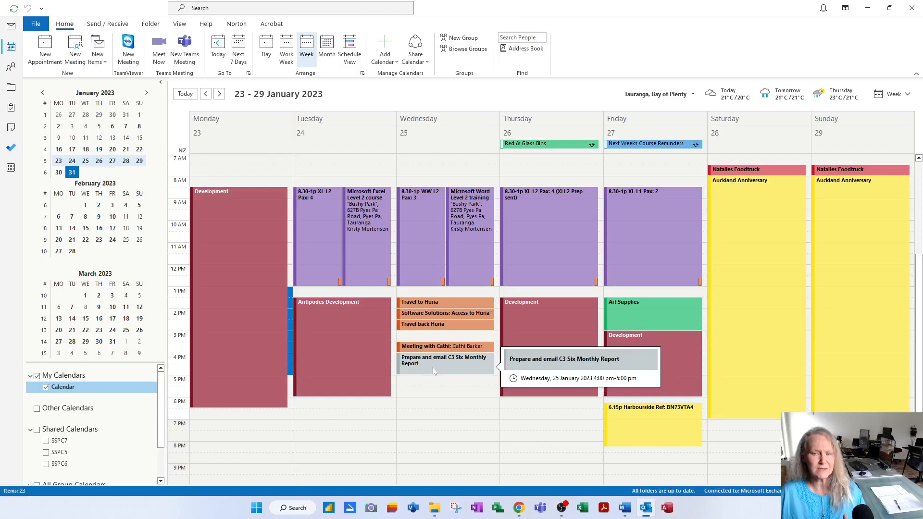
right_click(227, 255)
mouse_move(264, 335)
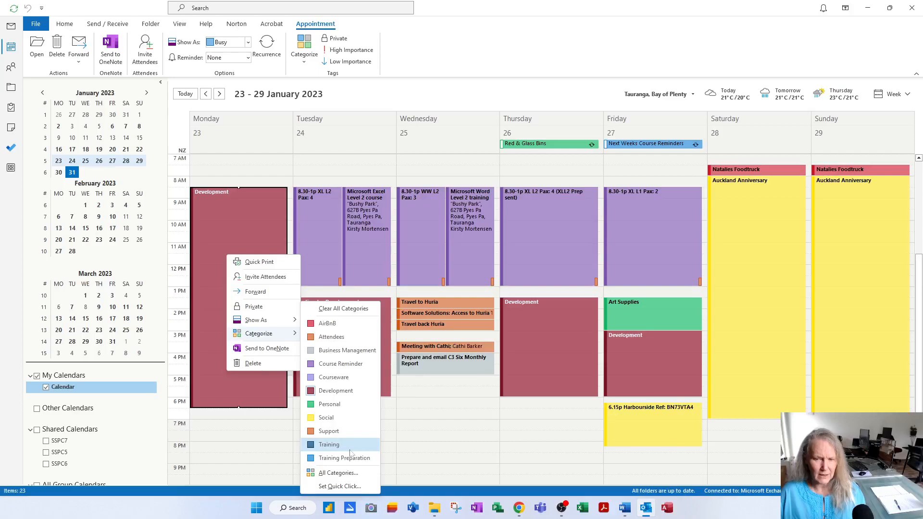
left_click(339, 473)
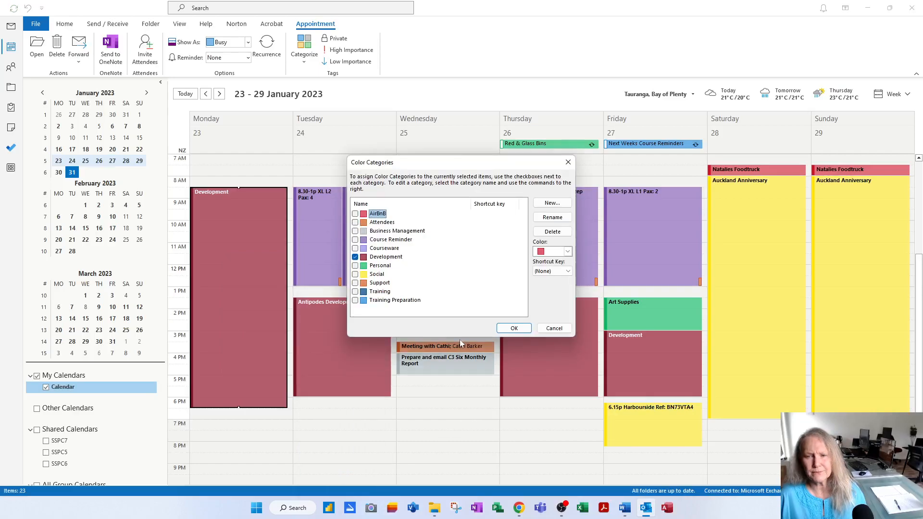
- Create a teal category named "Meetings" and leave it unassigned to the Development appointment
left_click(552, 203)
type("Meetings")
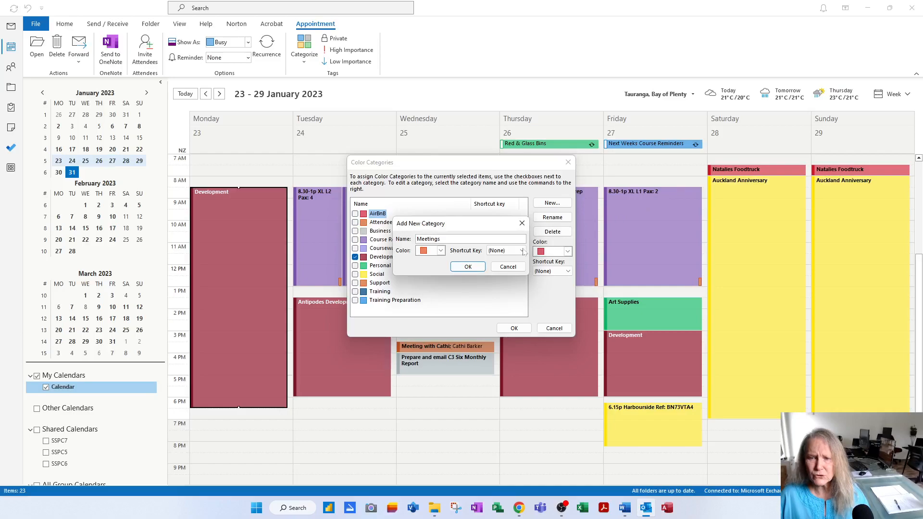
left_click(441, 250)
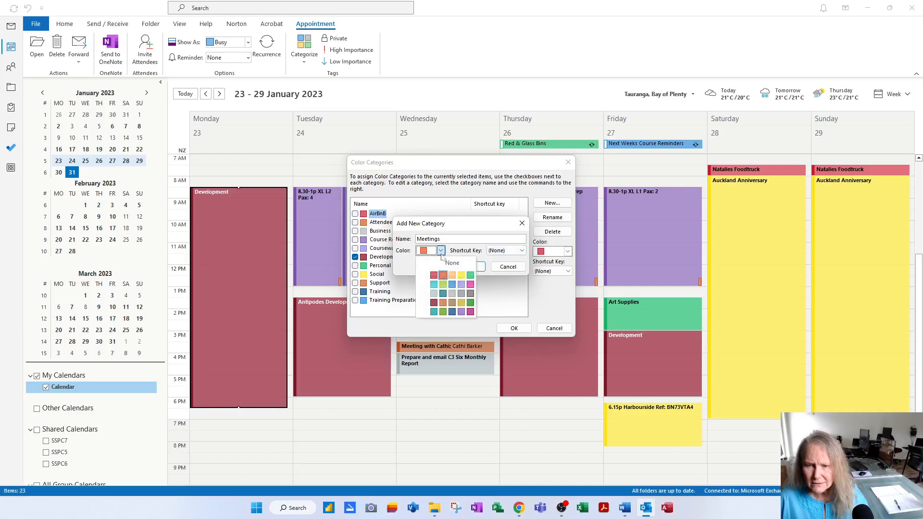
left_click(443, 294)
left_click(467, 266)
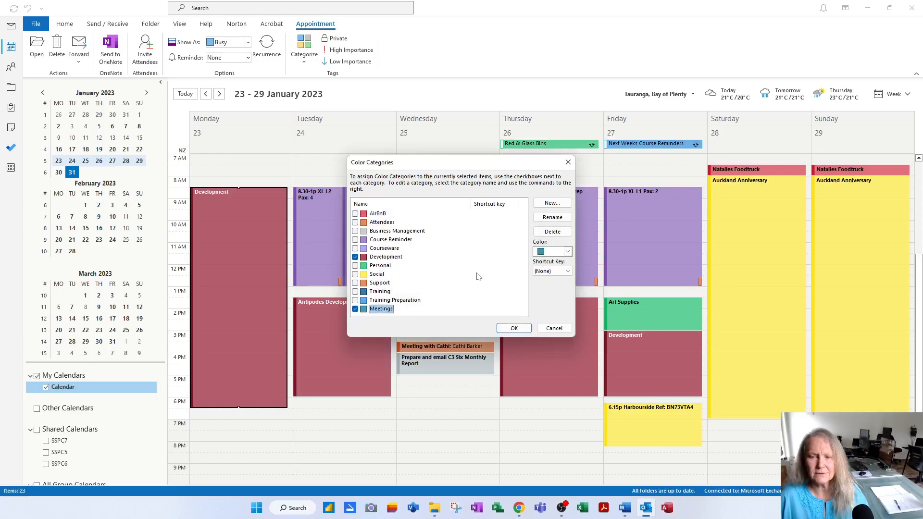
left_click(355, 309)
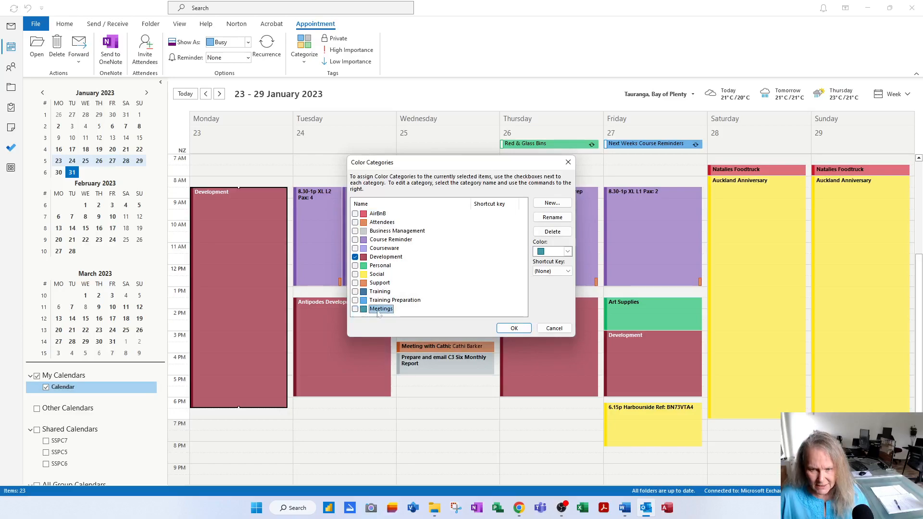
left_click(513, 328)
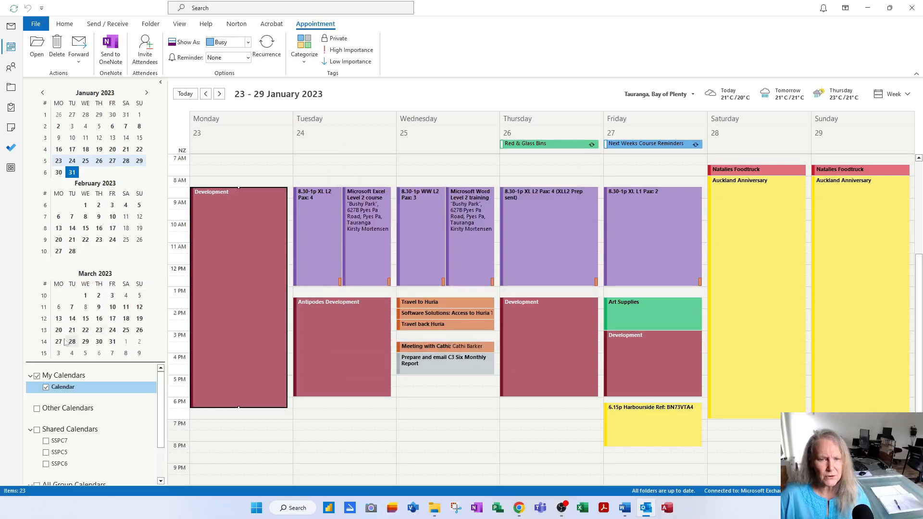
- Assign the Meetings category to the Excel Level 2 appointment in the week of 20–26 March 2023
left_click(44, 330)
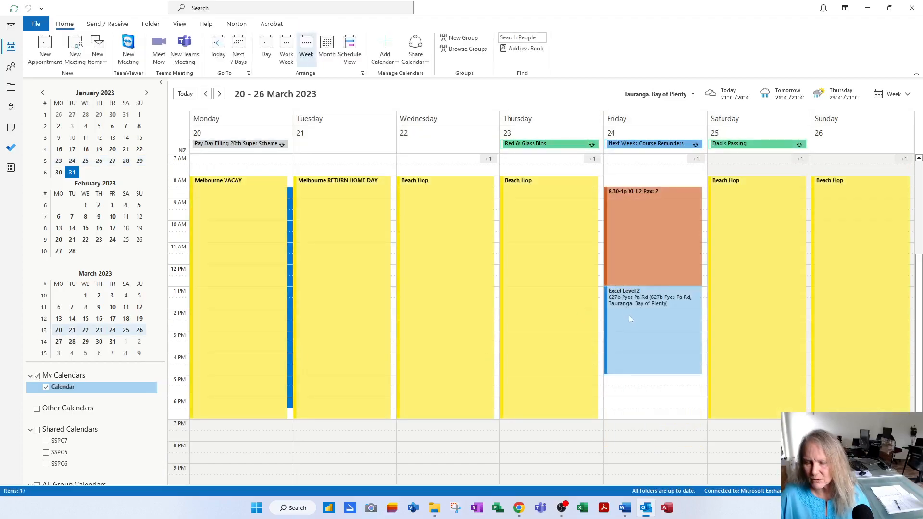
left_click_drag(630, 315, 631, 318)
right_click(631, 318)
mouse_move(662, 394)
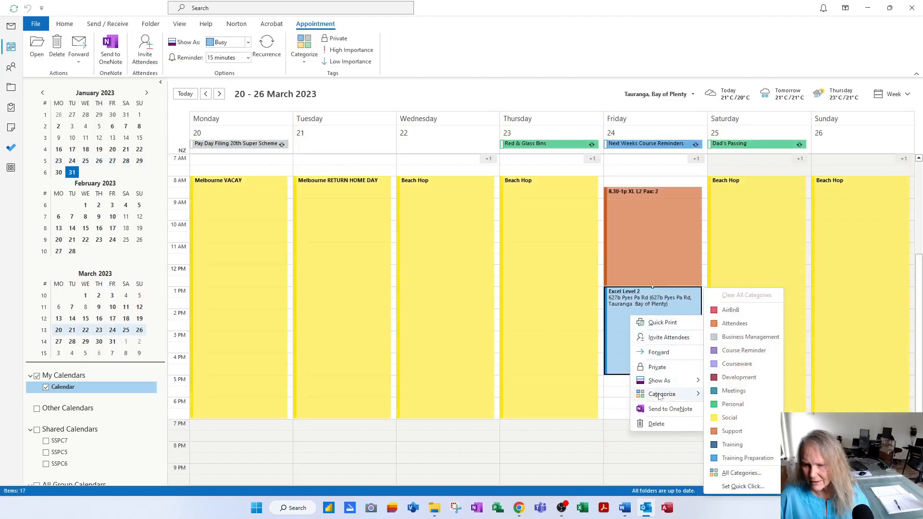
left_click(746, 391)
- Delete the Excel Level 2 appointment on Friday 24 March
mouse_move(617, 335)
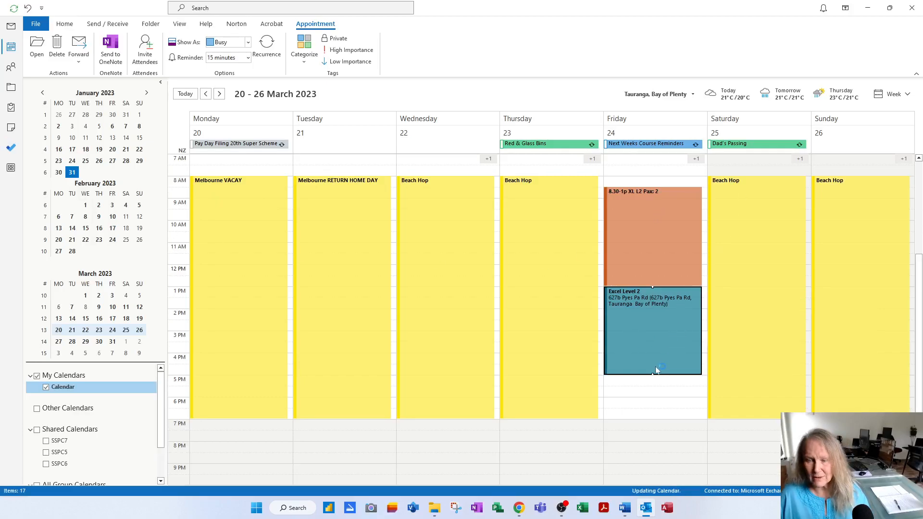
left_click(683, 359)
key("Delete")
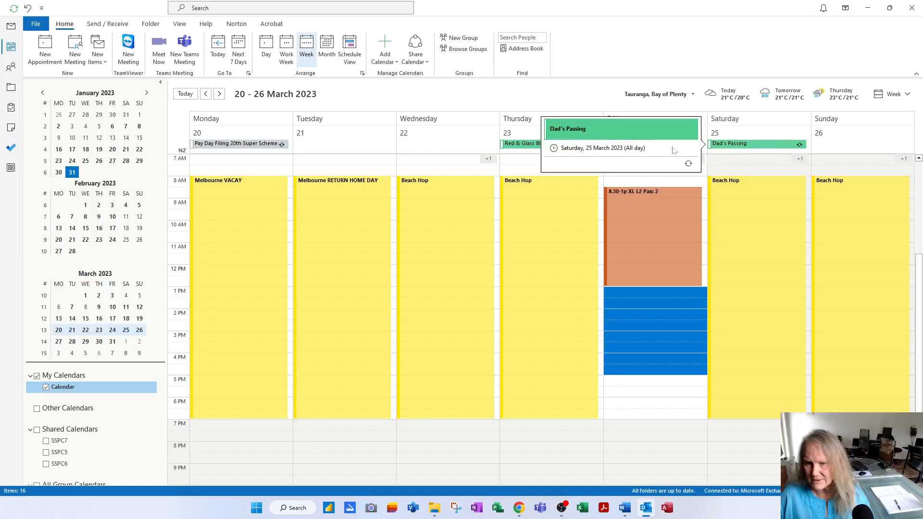
- Examine the all-day events in the weeks of 23–29 January and 16–22 January 2023
left_click(43, 162)
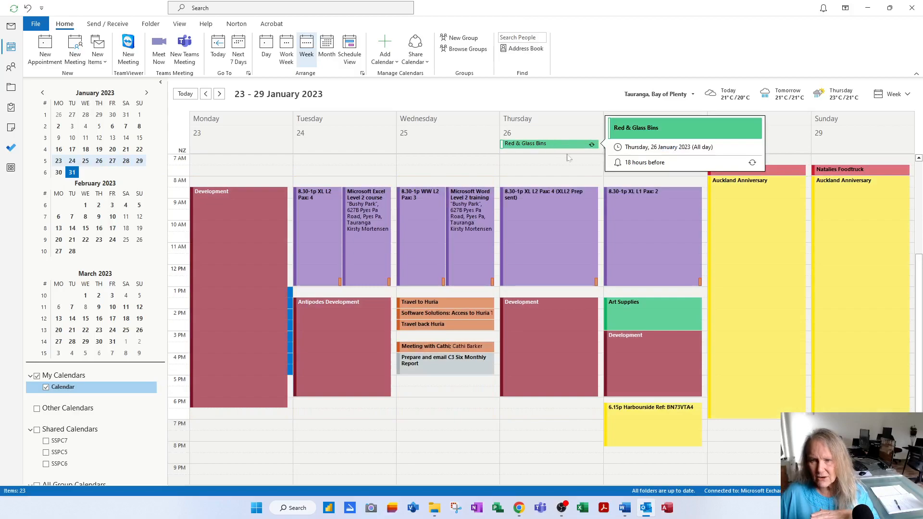
mouse_move(561, 148)
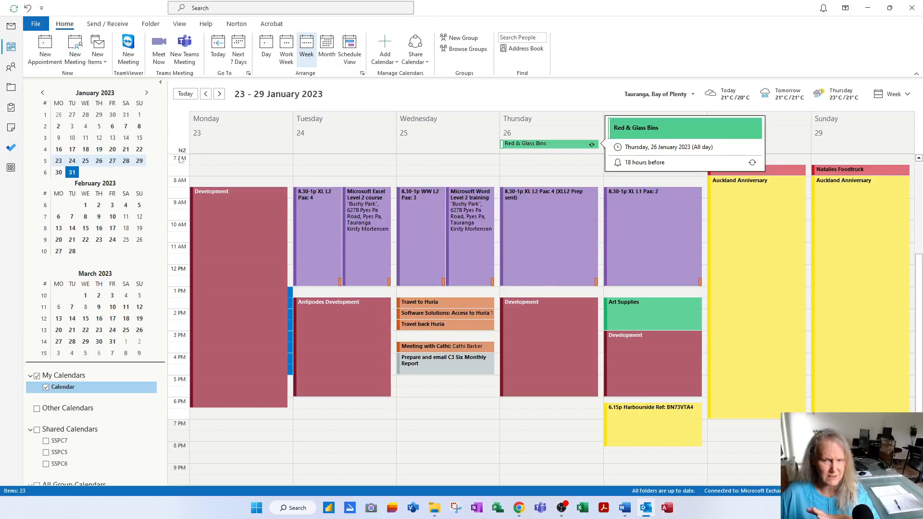
left_click(41, 150)
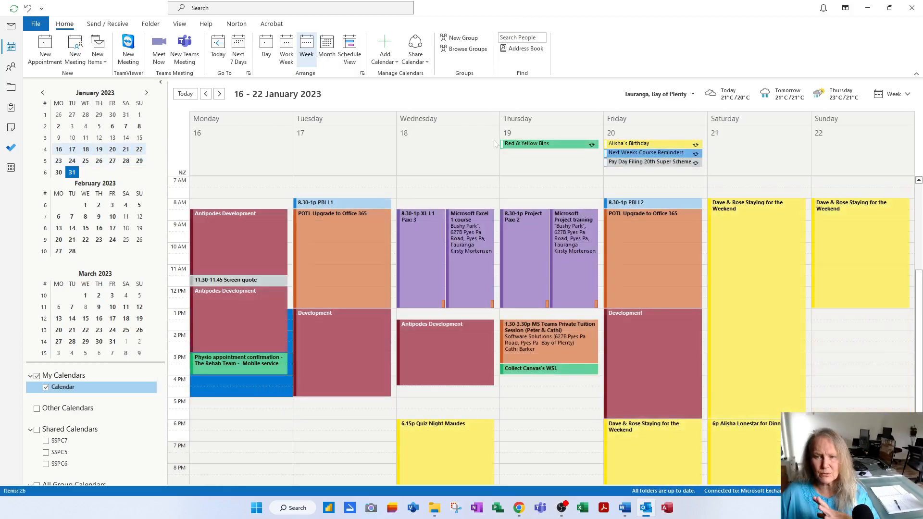
mouse_move(531, 144)
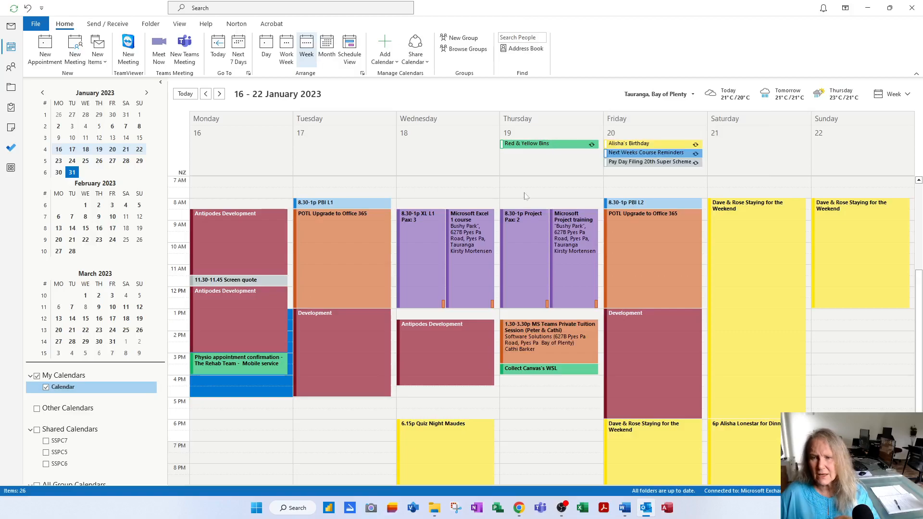
mouse_move(647, 144)
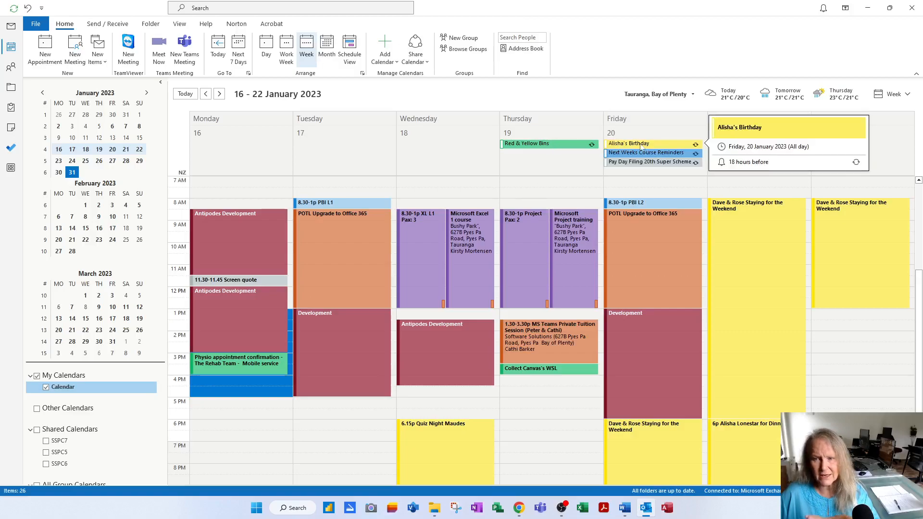
mouse_move(645, 165)
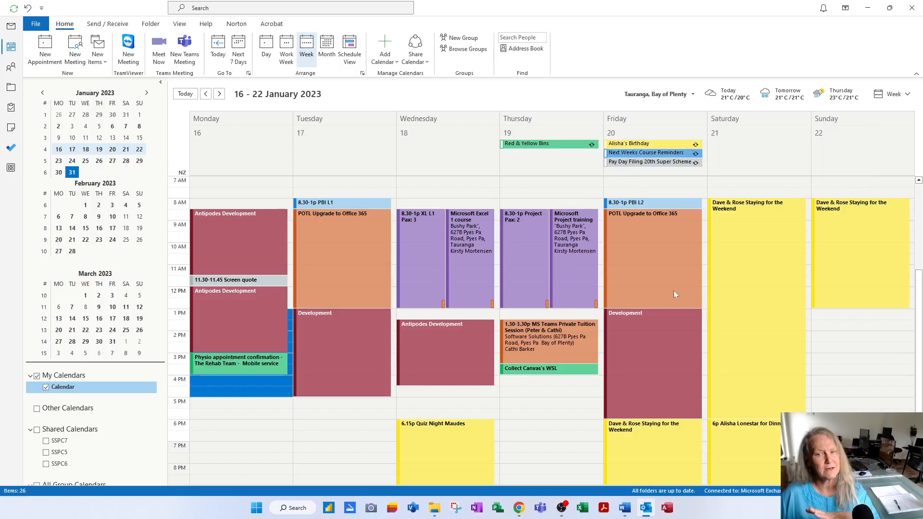
- Start a new appointment on Thursday 19 January 2023 and title it "Meeting Reminders"
mouse_move(581, 222)
double_click(537, 183)
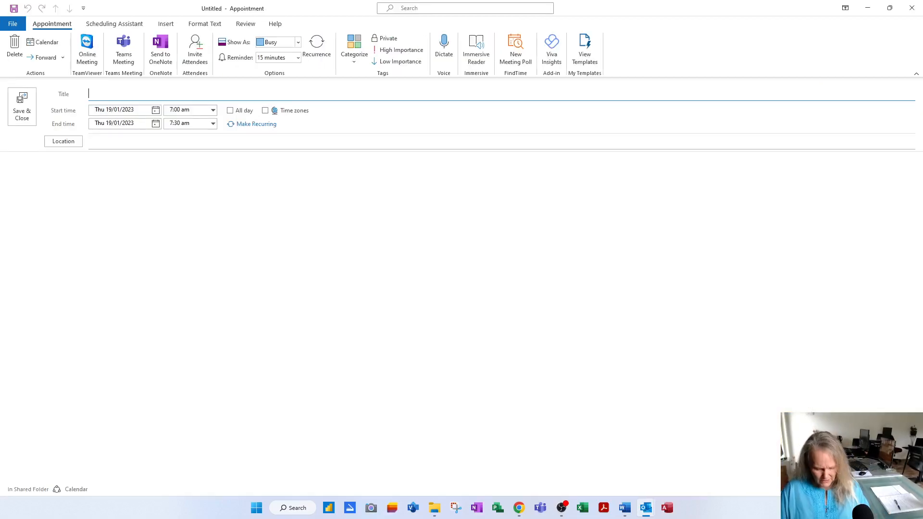
type("B")
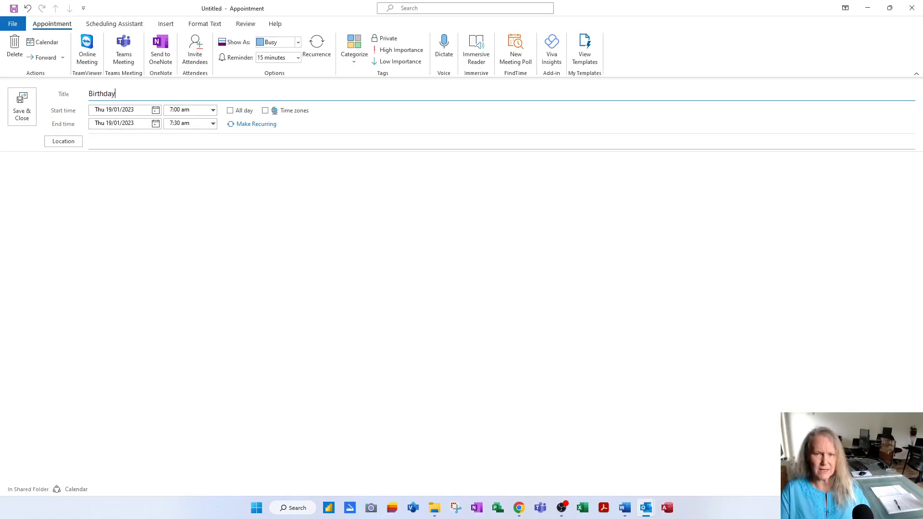
type("irthday")
key("ctrl+a")
type("M")
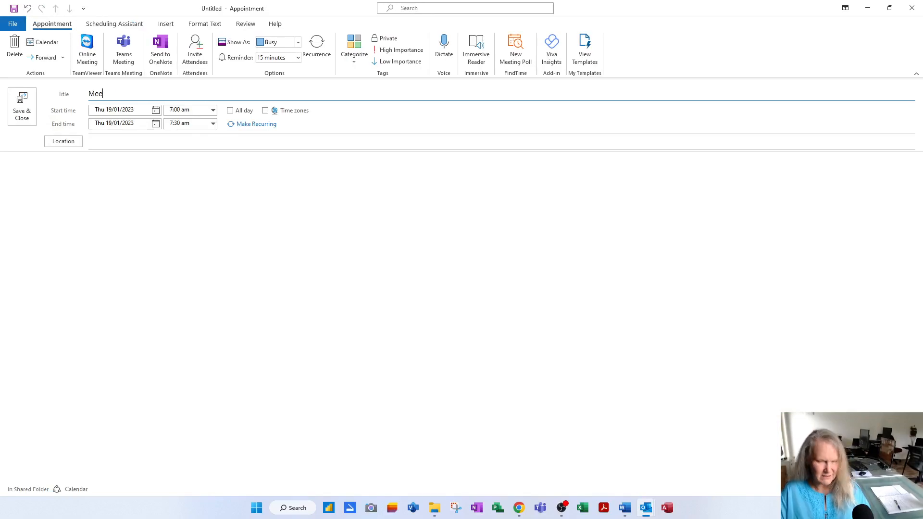
key("BackSpace")
key("BackSpace")
key("BackSpace")
type("Meeting Reminders")
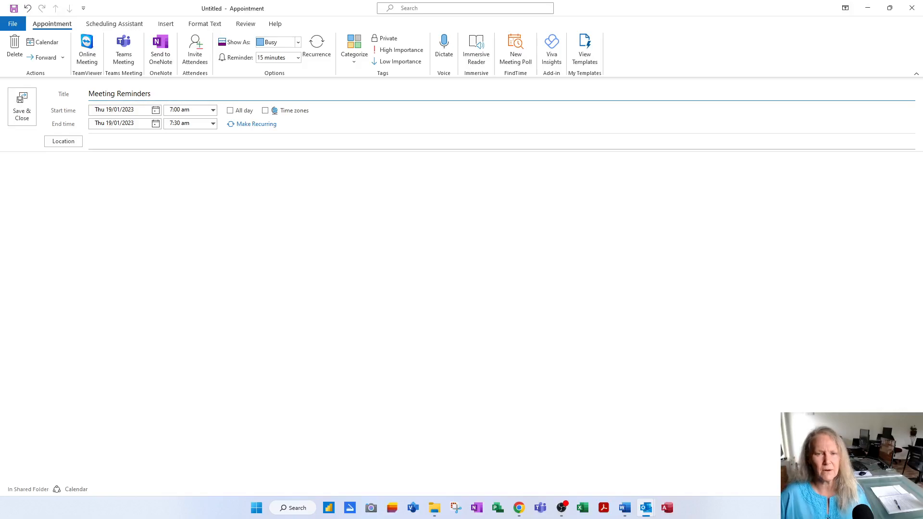
- Set the Meeting Reminders date to 20 January 2023, make it an all-day event, save it and close its reminder
key("Tab")
type("20")
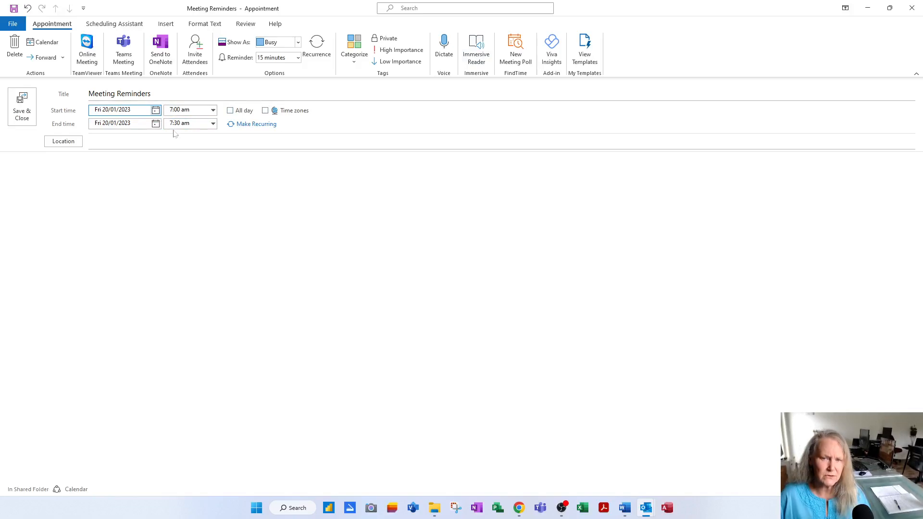
left_click(229, 111)
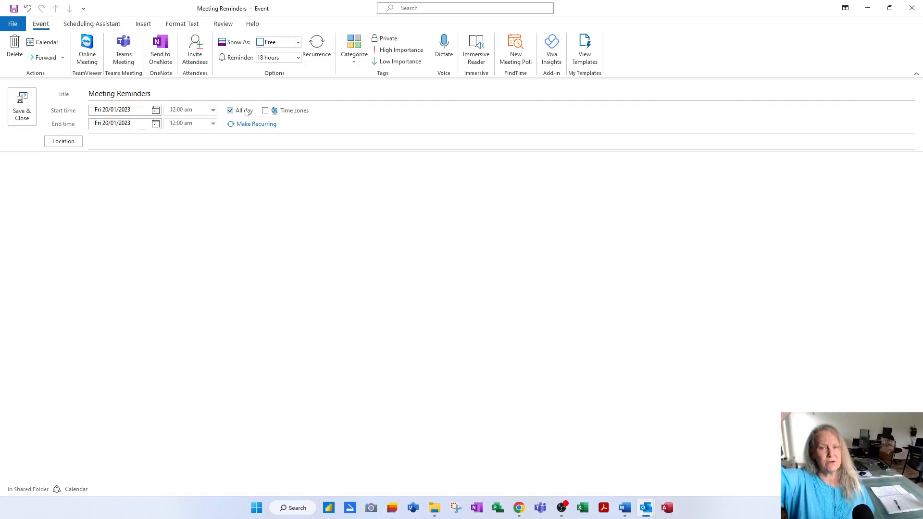
left_click(22, 106)
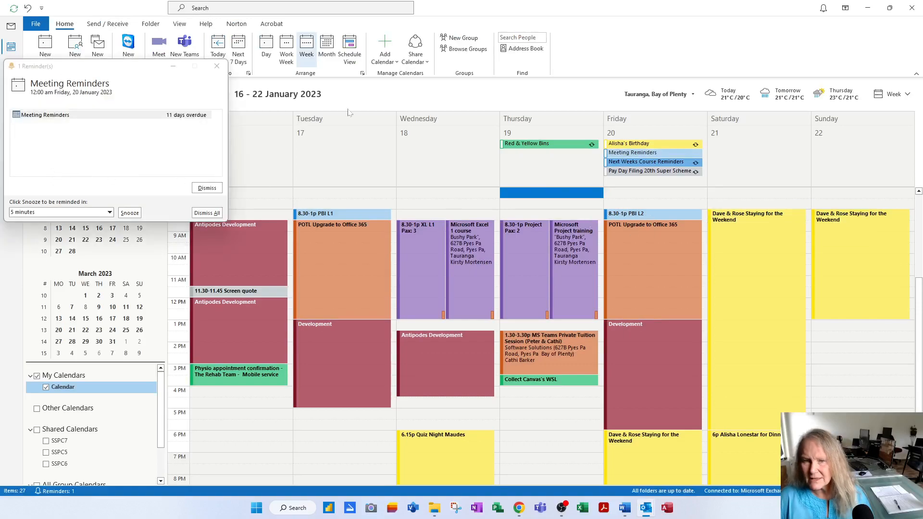
left_click(217, 66)
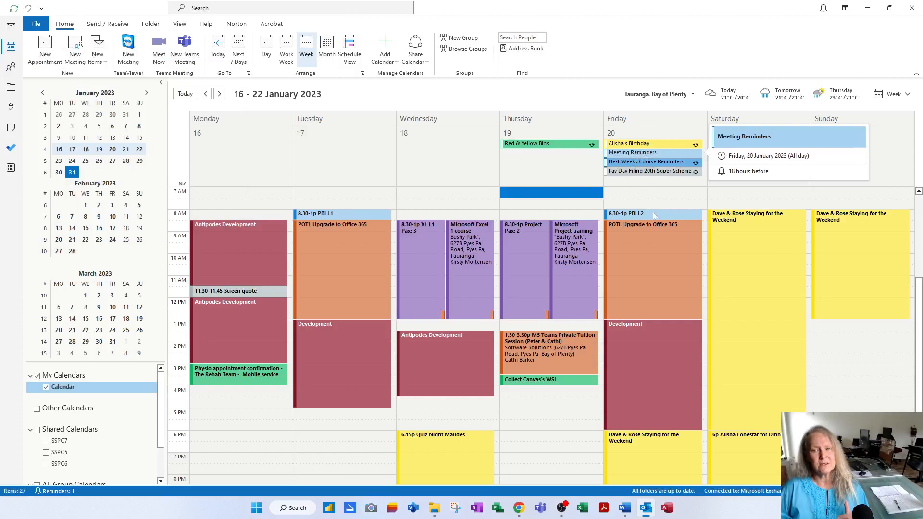
- Compare the placement of Friday's all-day events with the timed appointments throughout the day in the 16–22 January week
scroll(664, 258, "down", 3)
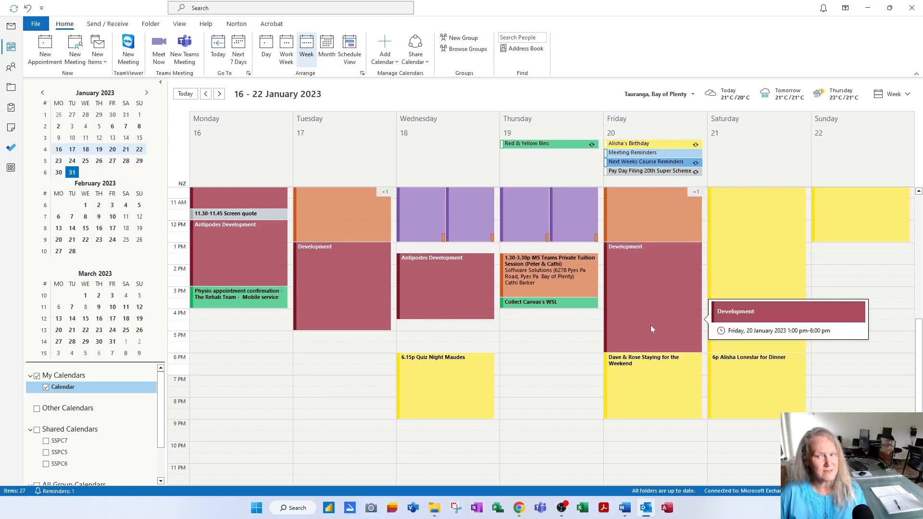
scroll(651, 322, "up", 4)
scroll(654, 315, "down", 3)
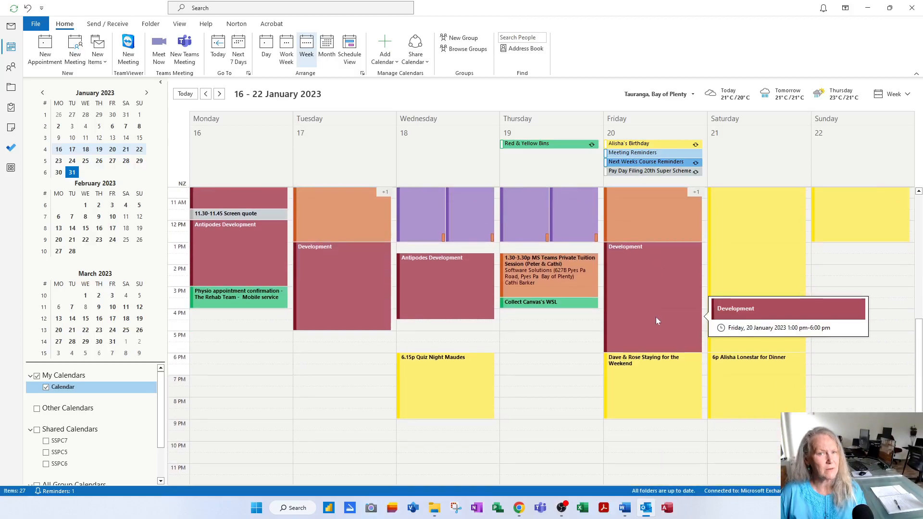
scroll(655, 319, "up", 6)
scroll(655, 320, "down", 5)
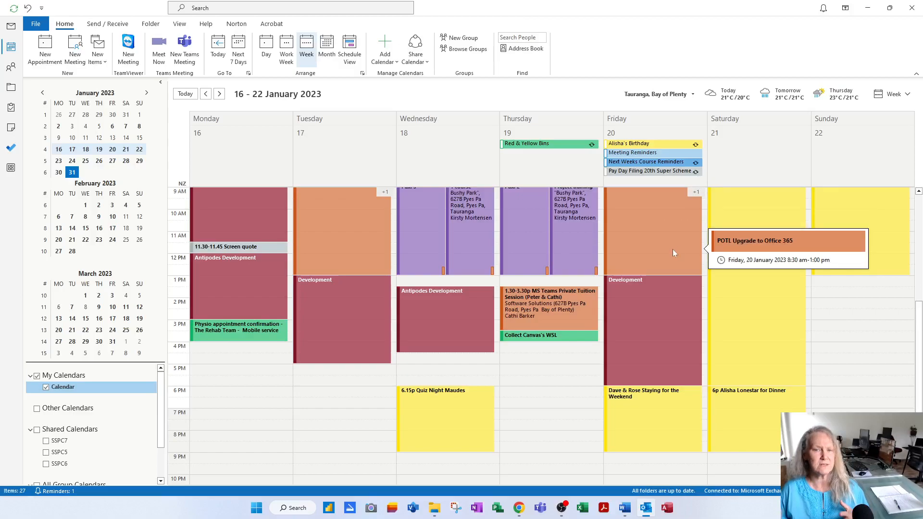
- Make the Meeting Reminders event on 20 January 2023 recur monthly on day 20 with no end date and save it
double_click(655, 153)
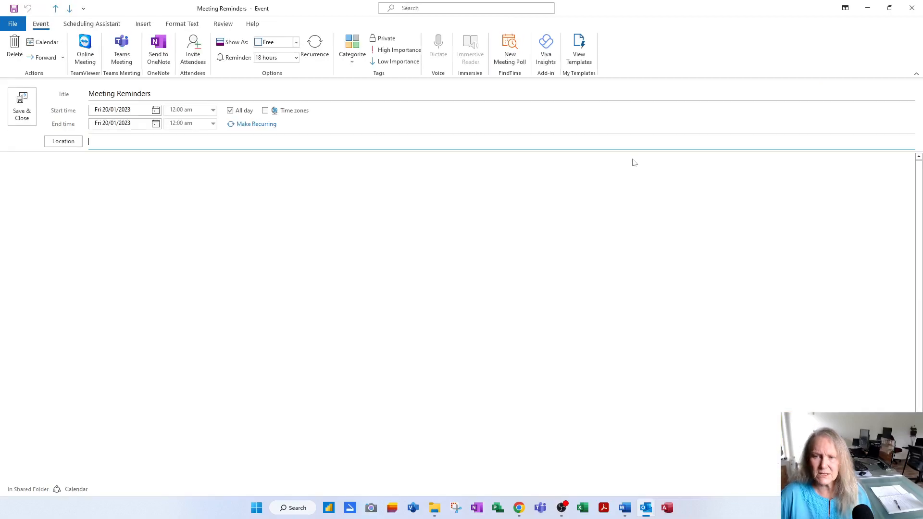
left_click(318, 54)
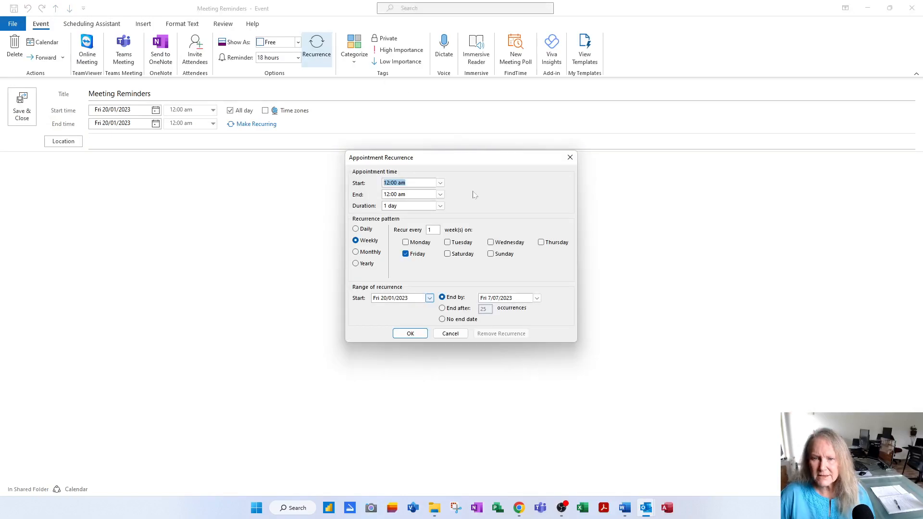
left_click(370, 254)
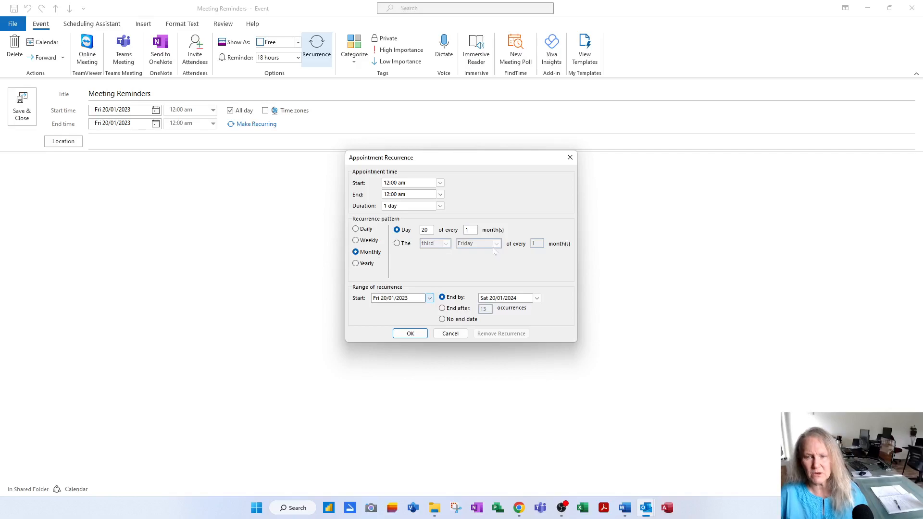
left_click(442, 320)
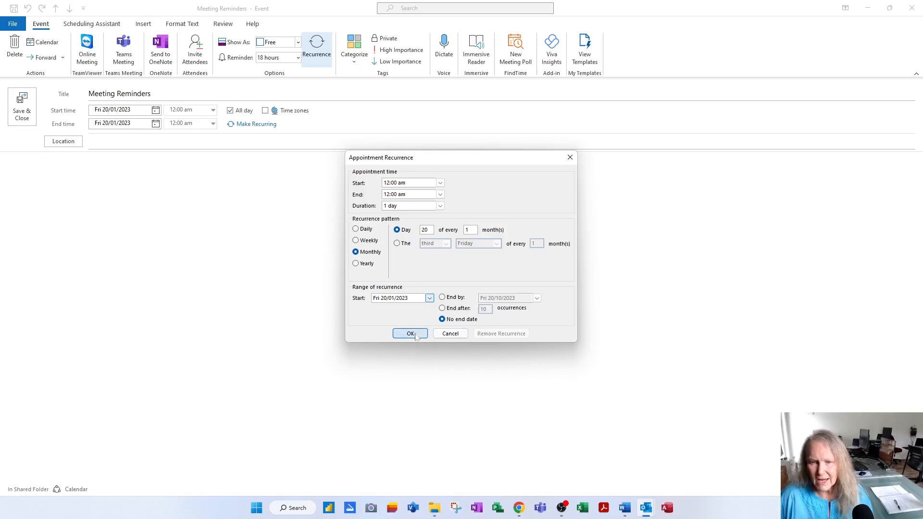
left_click(416, 333)
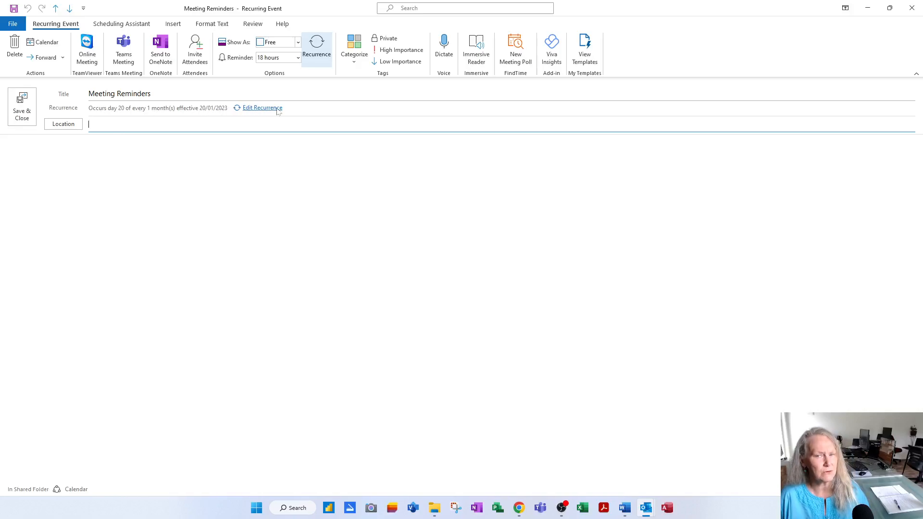
left_click(22, 107)
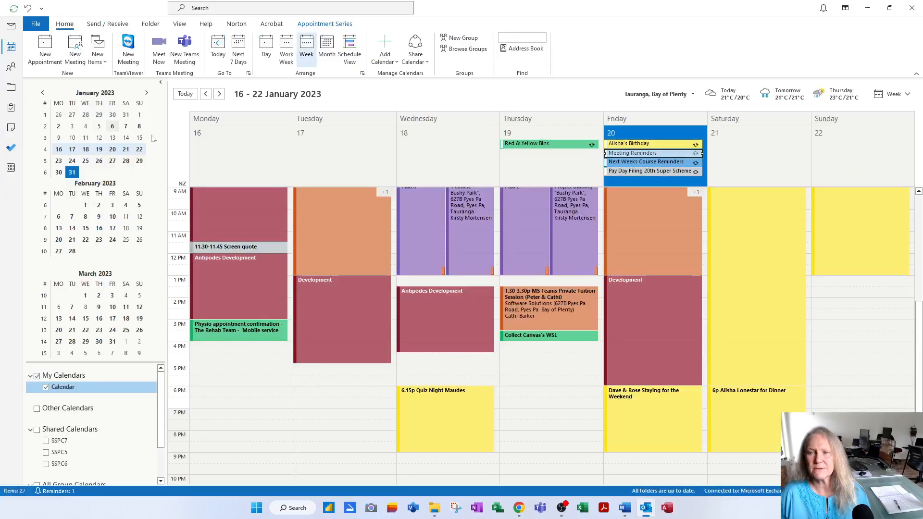
- Check the recurring Meeting Reminders event in the weeks of 20–26 February and 20–26 March 2023
mouse_move(658, 154)
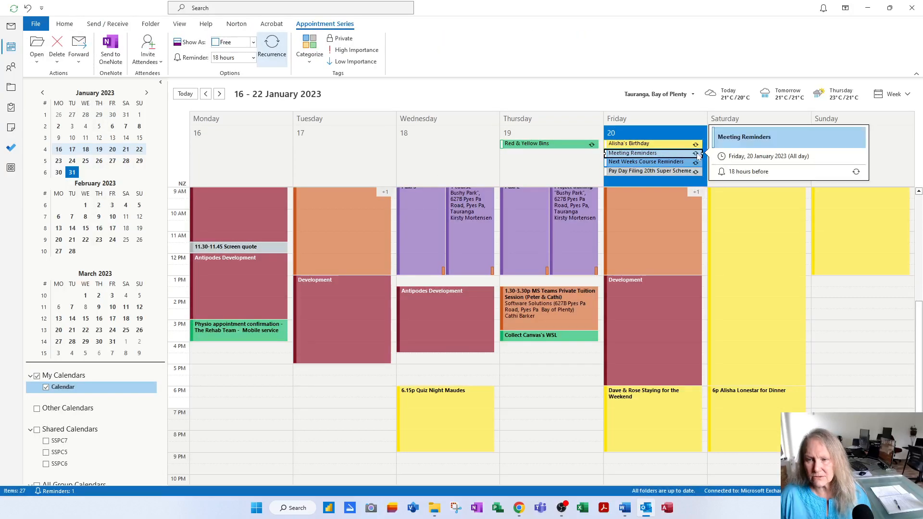
left_click(39, 244)
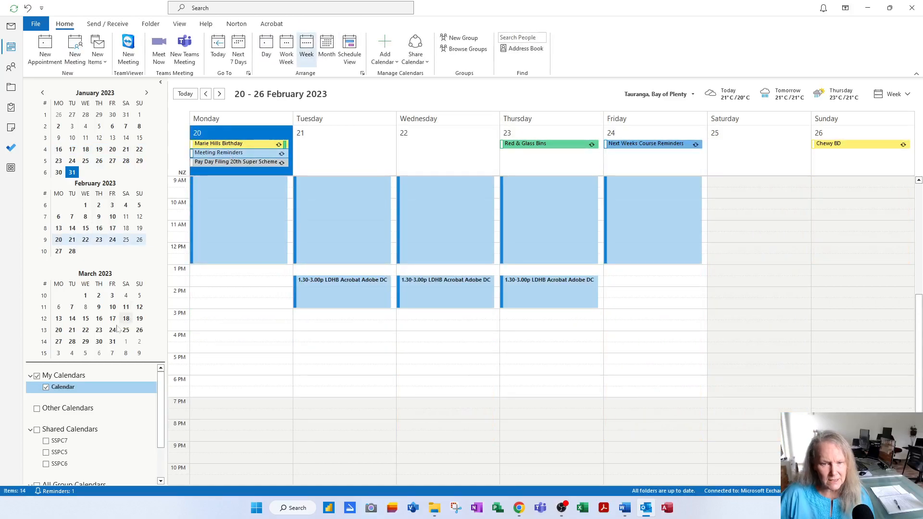
left_click(45, 330)
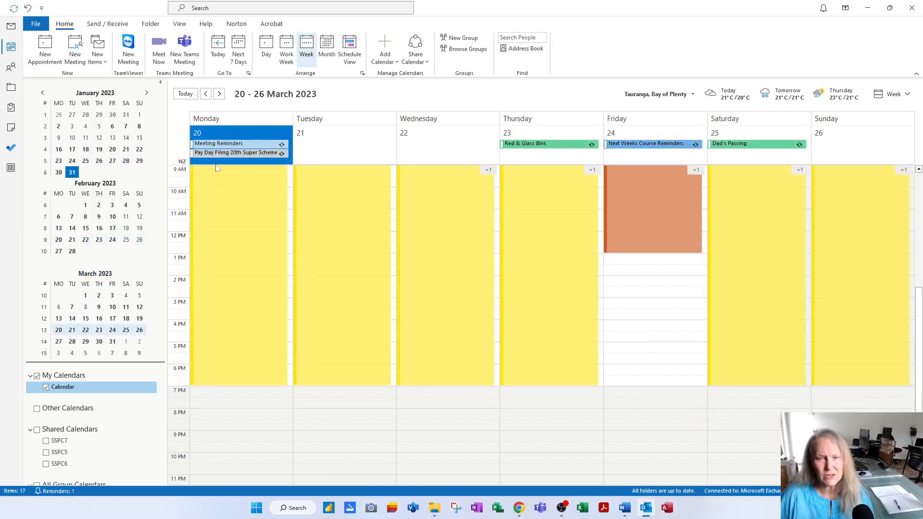
mouse_move(228, 148)
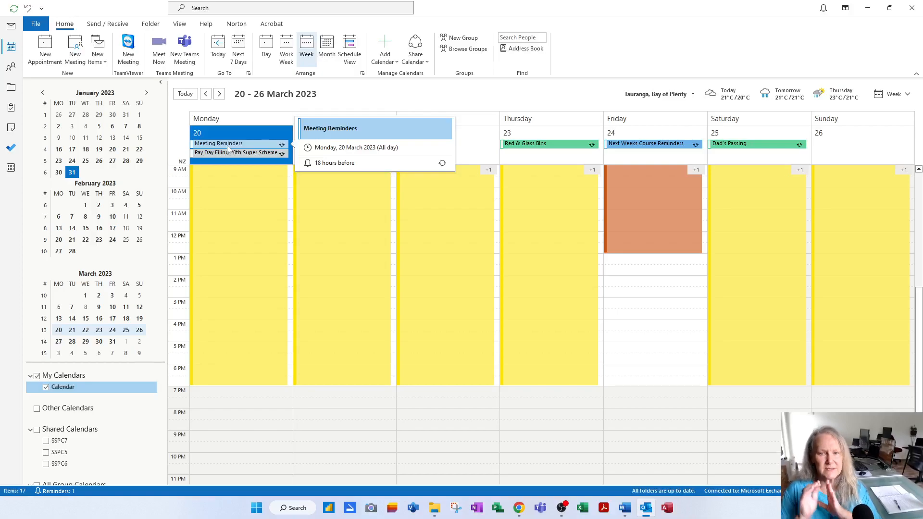
scroll(290, 265, "up", 3)
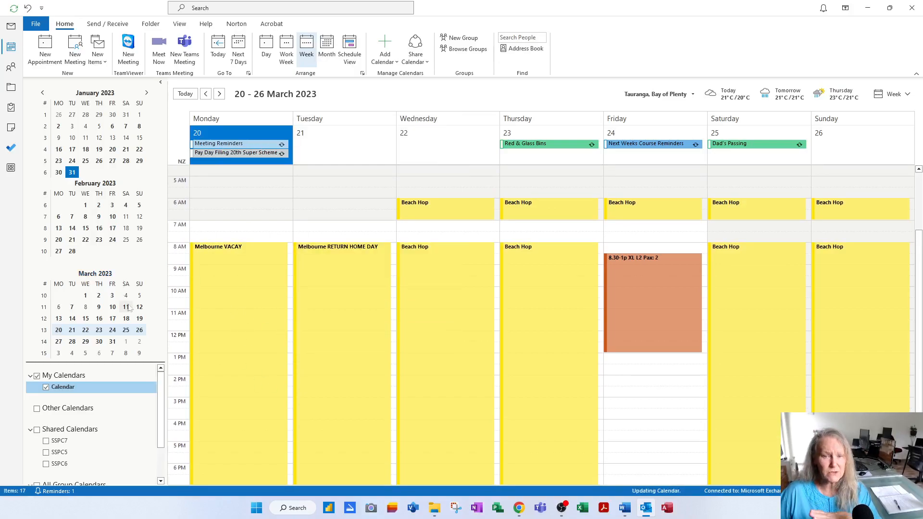
- View the recurrence options of the "8.30-1p XL L1 Pax: 2" appointment on Friday 27 January 2023 and close it without changes
left_click(45, 173)
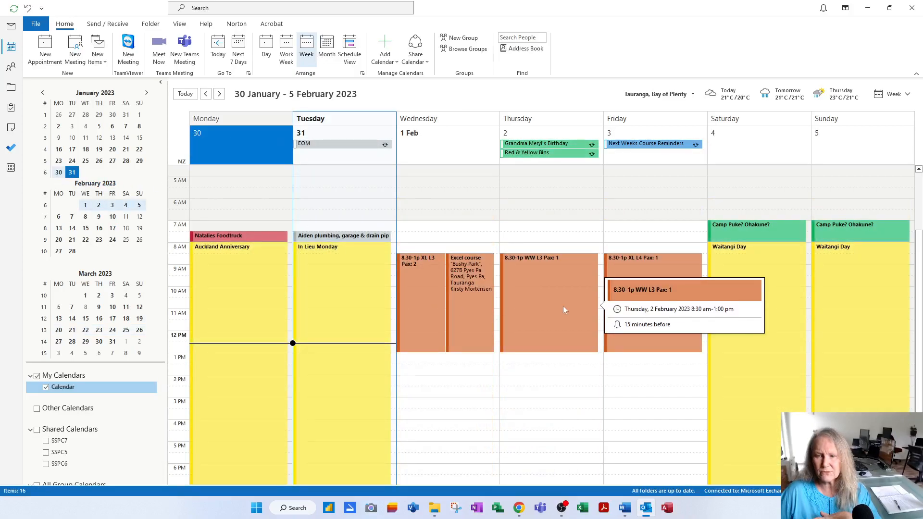
left_click(44, 161)
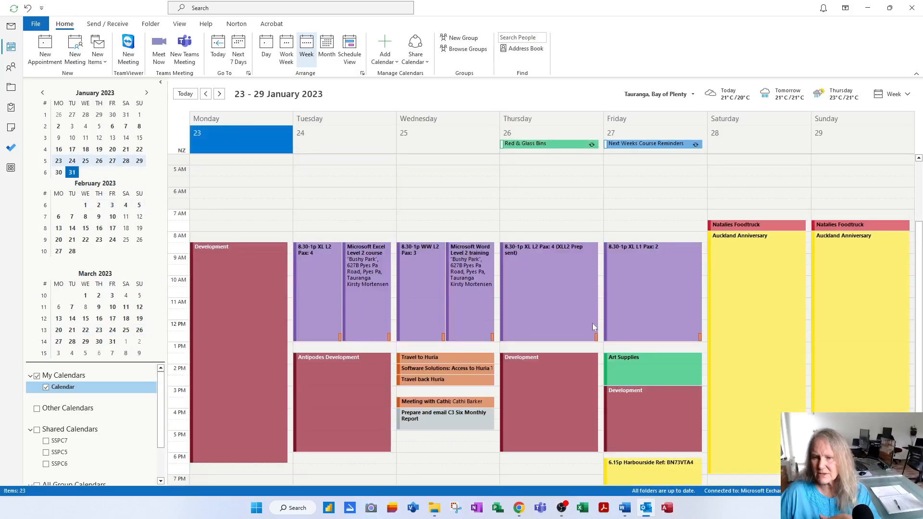
left_click(638, 318)
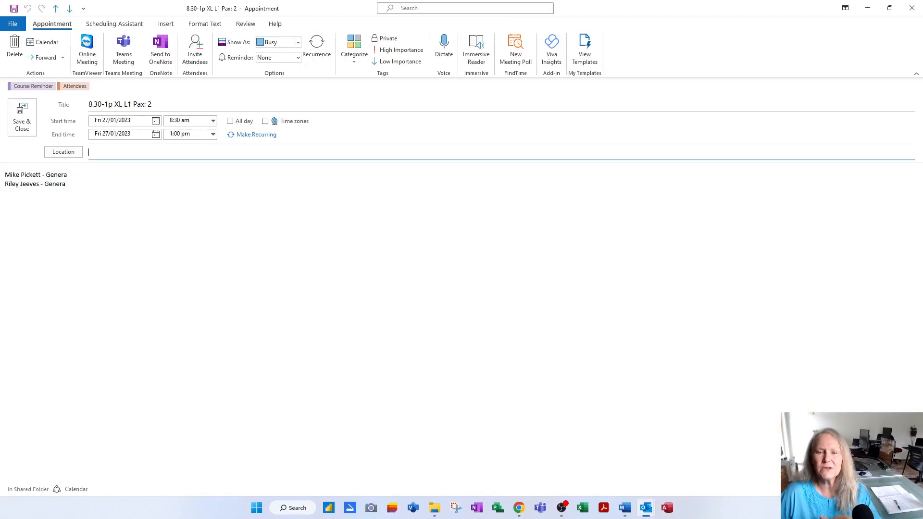
left_click(317, 47)
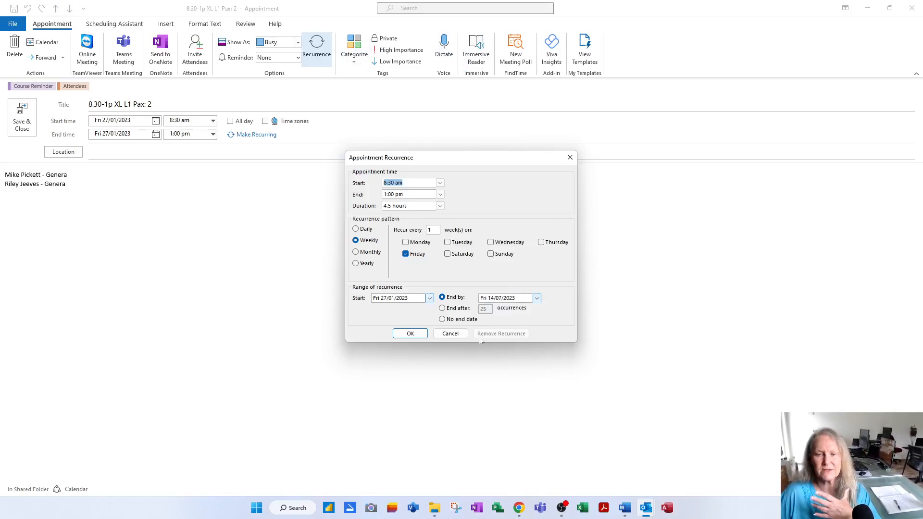
left_click(450, 333)
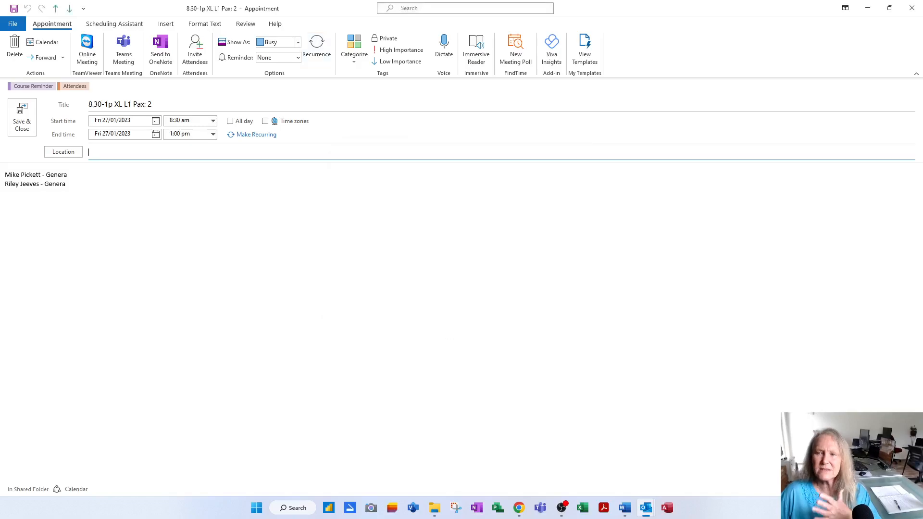
left_click(912, 10)
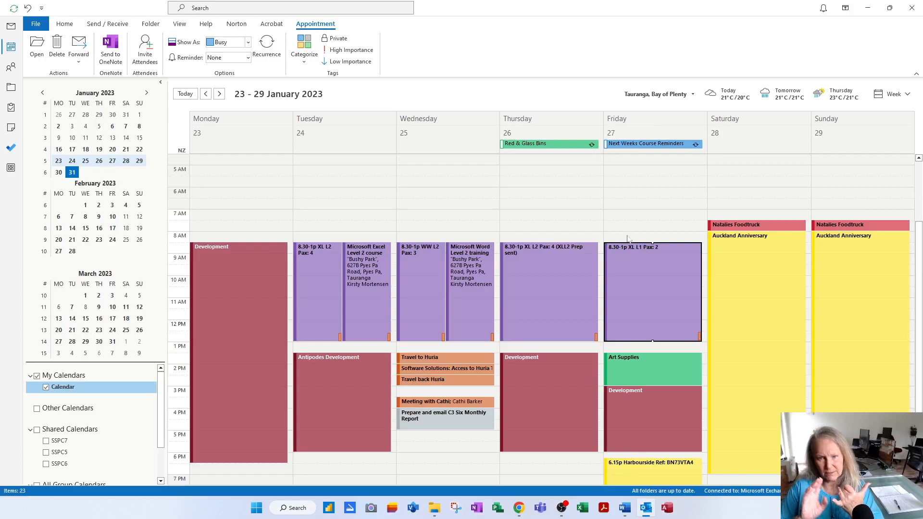
- Start a new appointment at 7:00 am on Friday 27 January 2023 and title it "Board Meeting"
mouse_move(721, 367)
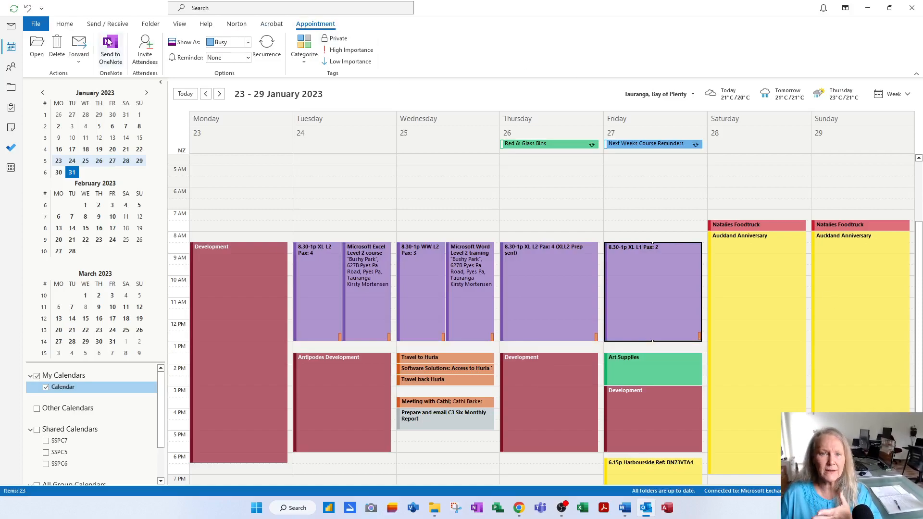
left_click(64, 24)
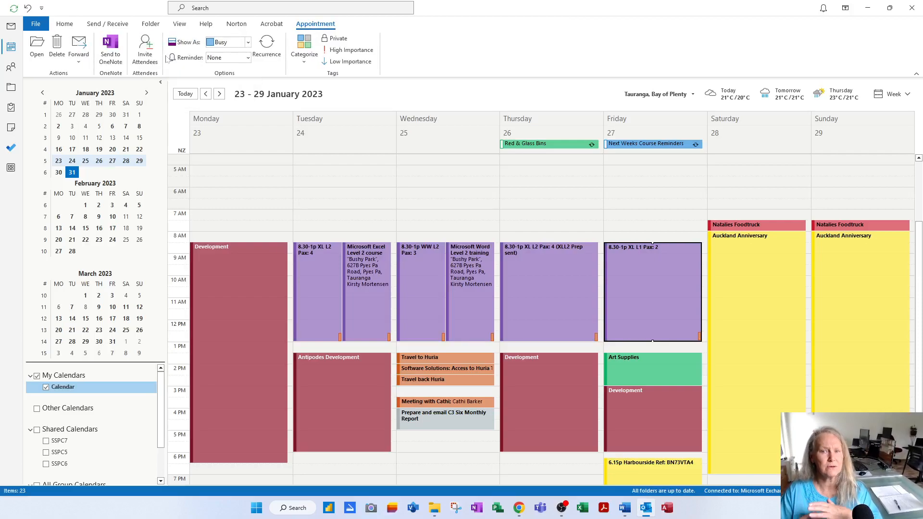
left_click(64, 24)
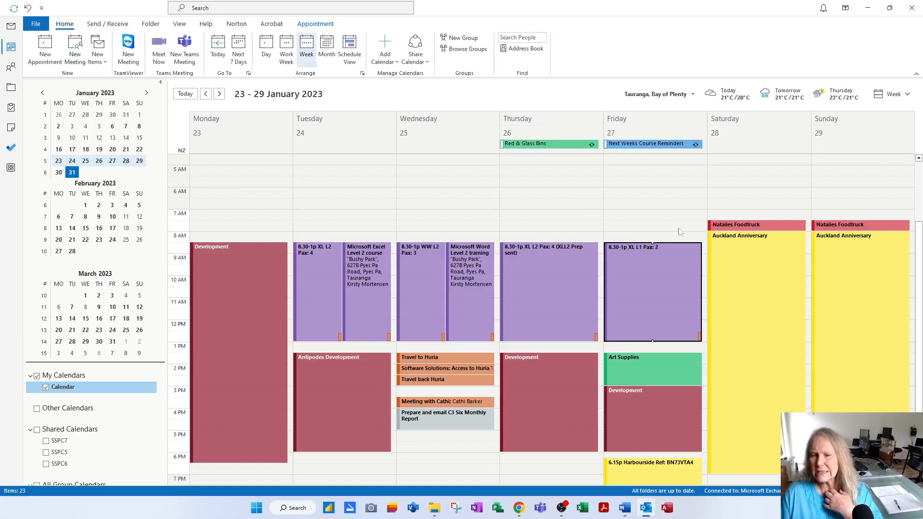
double_click(666, 215)
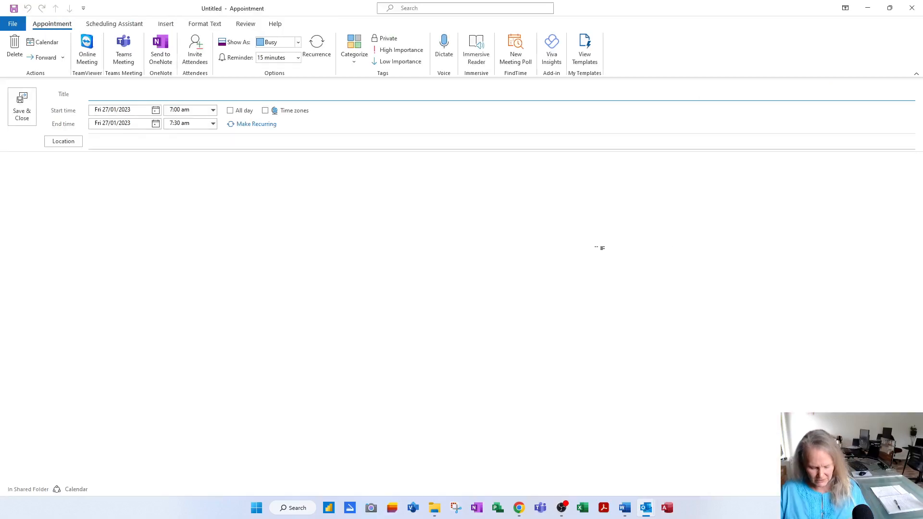
type("Board Meeting")
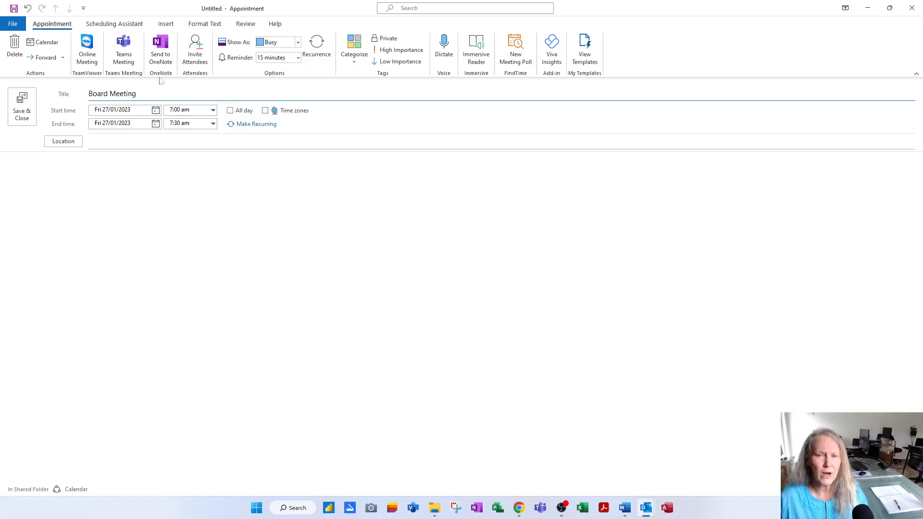
- Add SSPC2, SSPC5, SSPC6, SSPC7 and SSPC8 from the address book as required attendees in the Scheduling Assistant
left_click(123, 28)
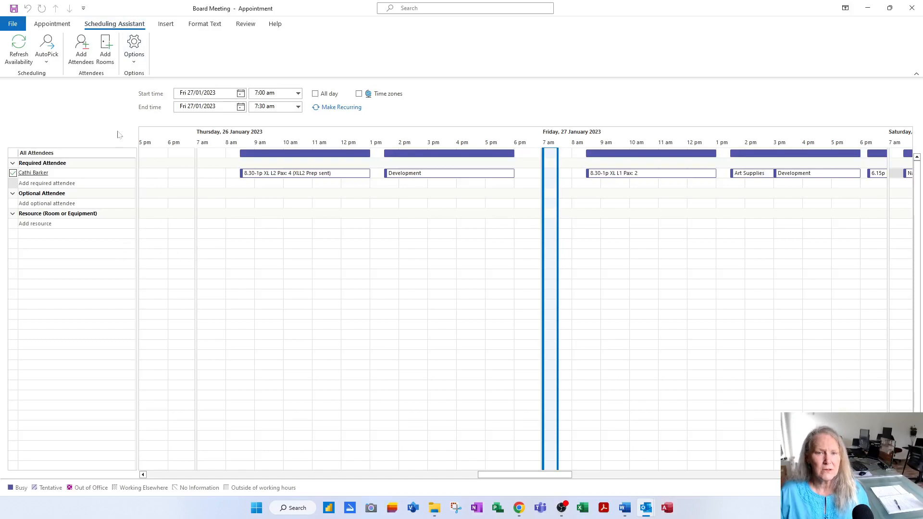
left_click(89, 61)
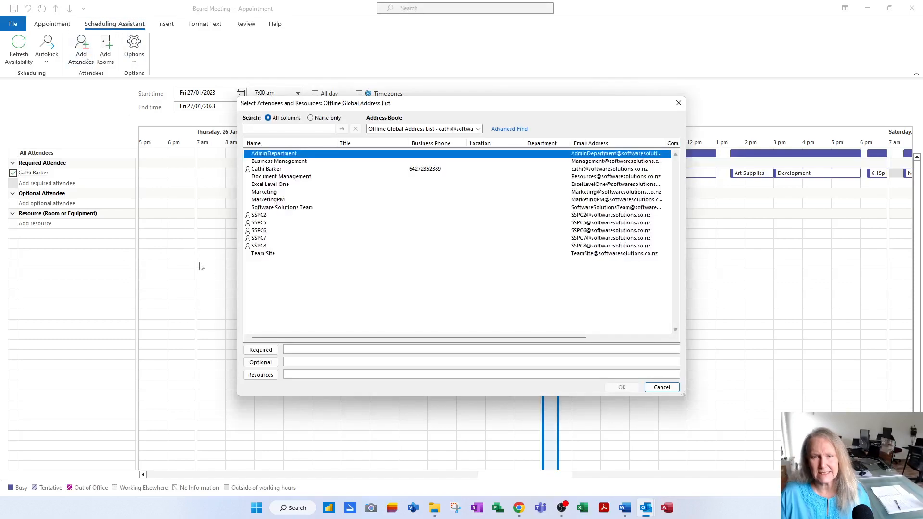
left_click(265, 216)
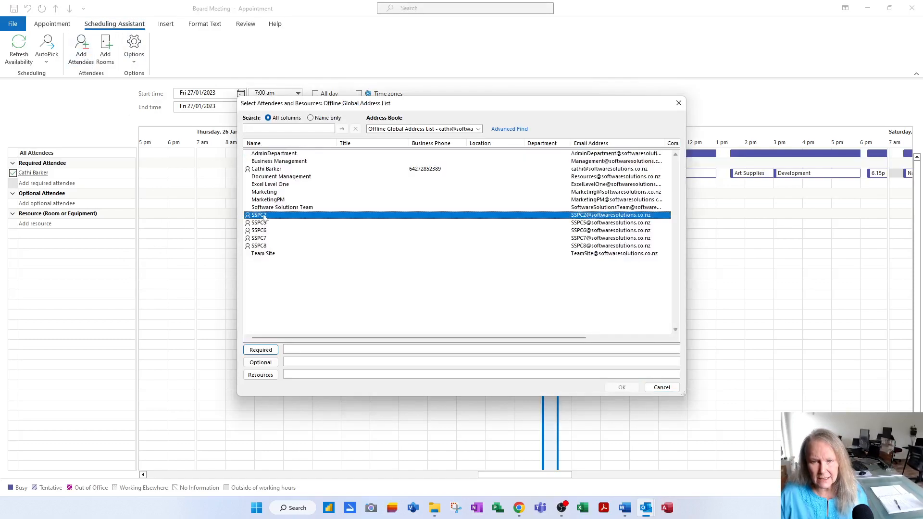
left_click(261, 247, "shift")
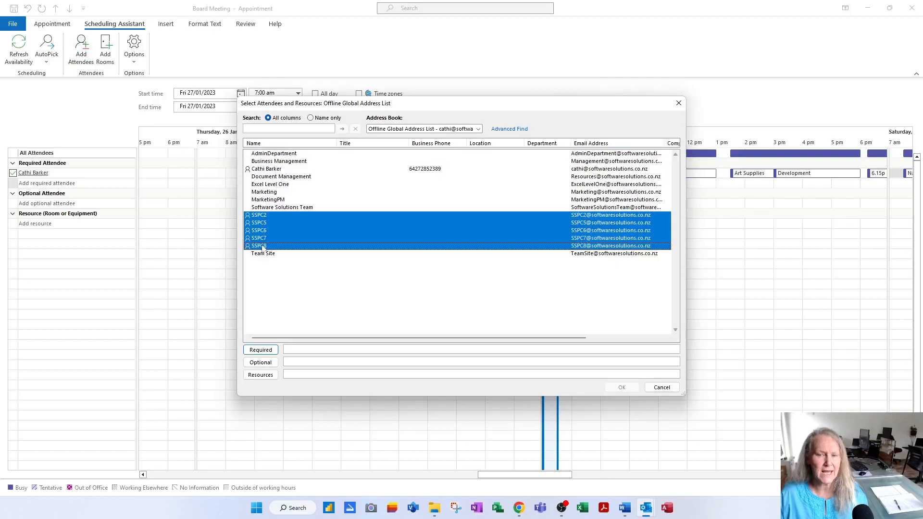
left_click(260, 351)
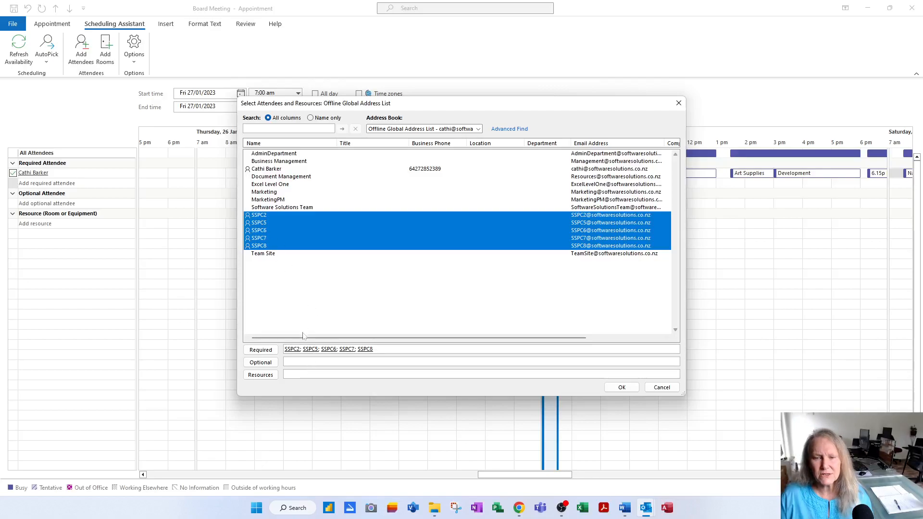
left_click(621, 388)
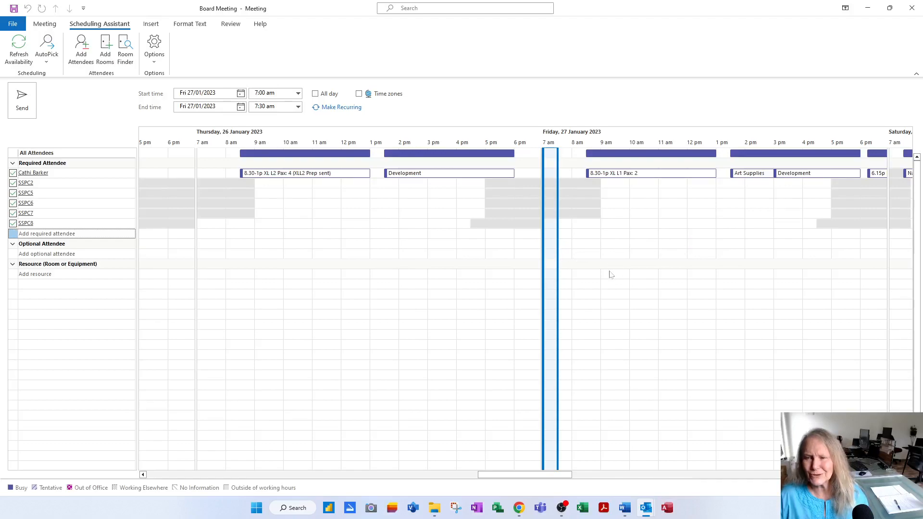
- Check the attendees' availability through 30 January and try to AutoPick an earlier time for the meeting
left_click_drag(546, 476, 578, 481)
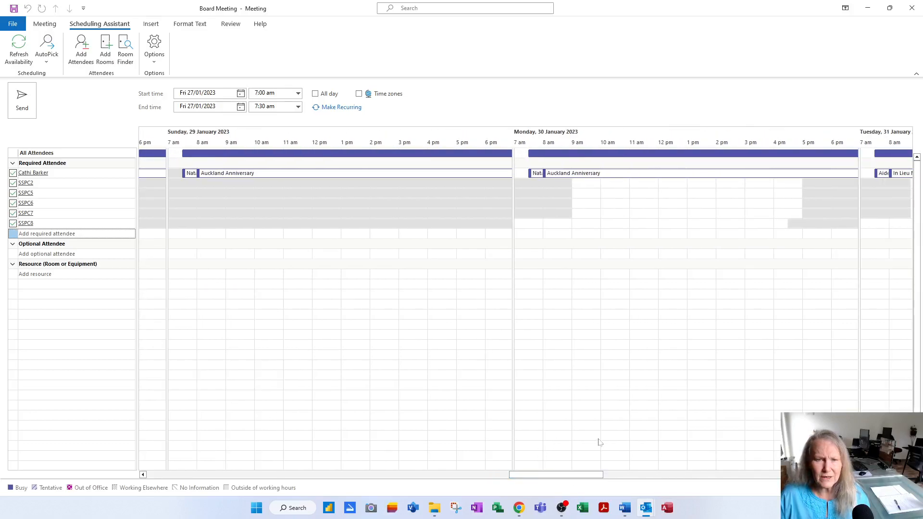
left_click(52, 64)
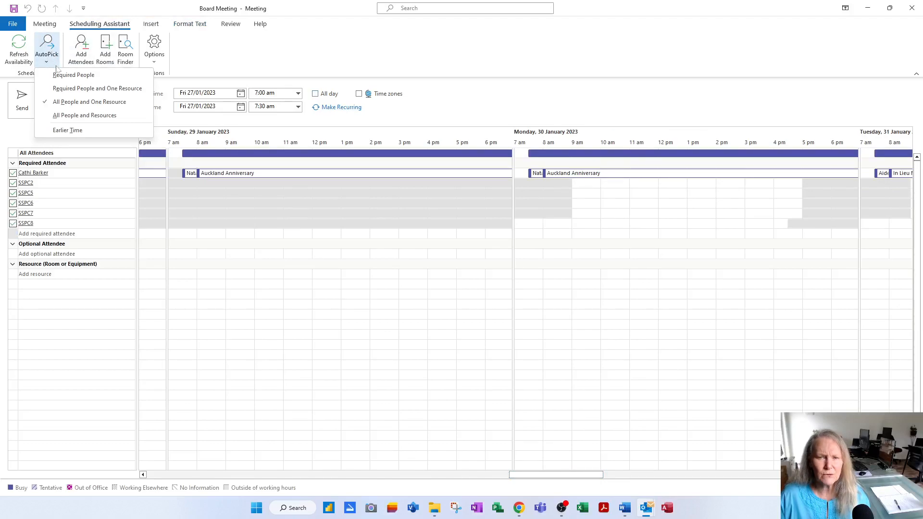
left_click(68, 131)
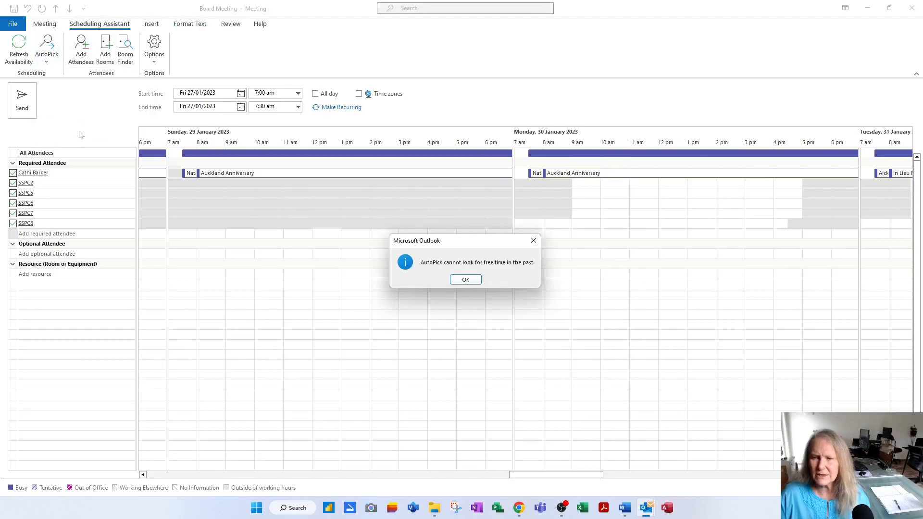
left_click(470, 280)
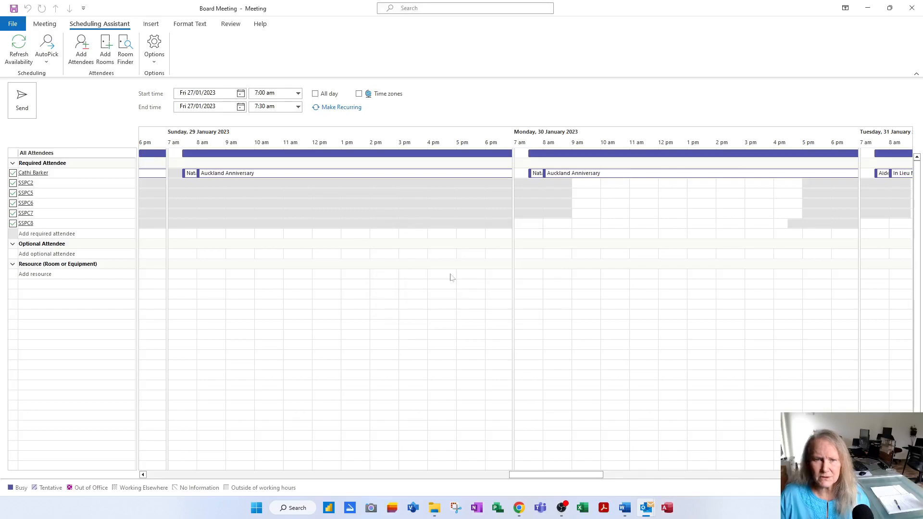
- AutoPick free times for required people until the Board Meeting is set to 8:00–8:30 am on 27 January 2023
left_click(48, 44)
left_click(54, 76)
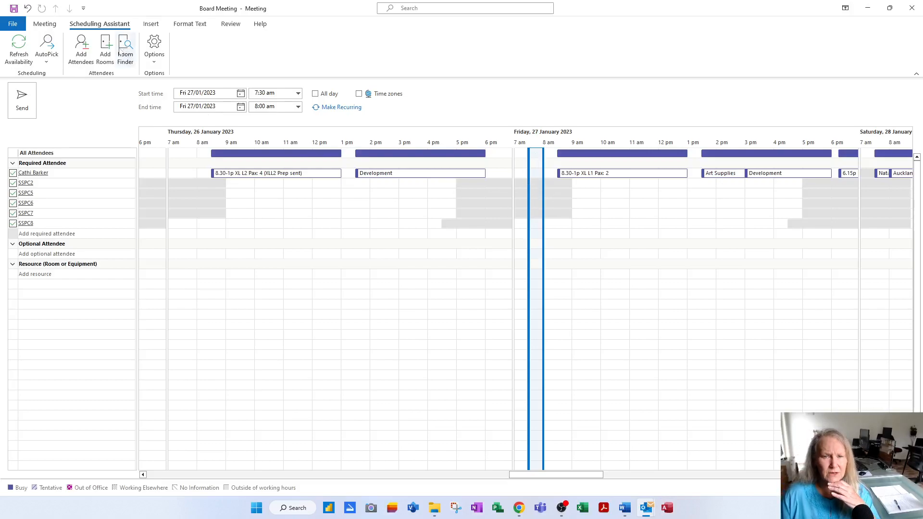
left_click(45, 44)
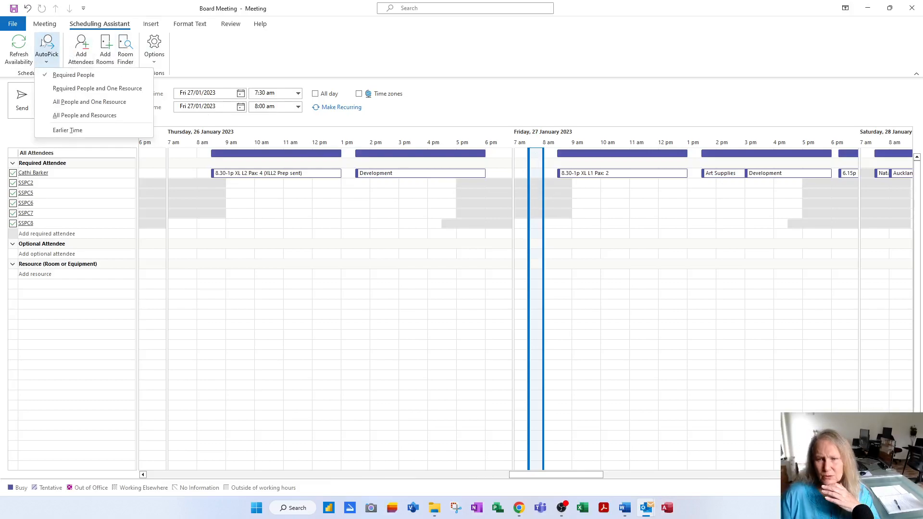
left_click(61, 75)
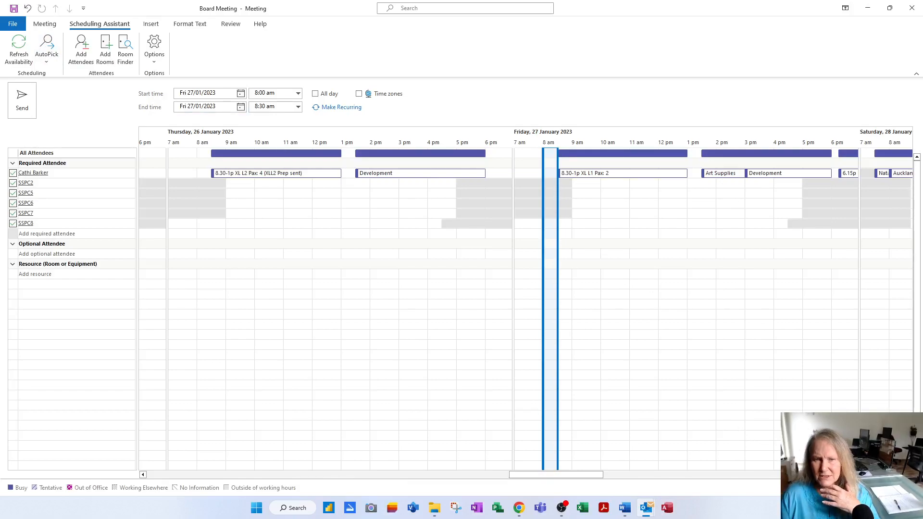
- Find a free slot for all attendees in the Scheduling Assistant and move the Board Meeting to Wednesday 1 February 2023, 2:00–4:00 pm
left_click(908, 475)
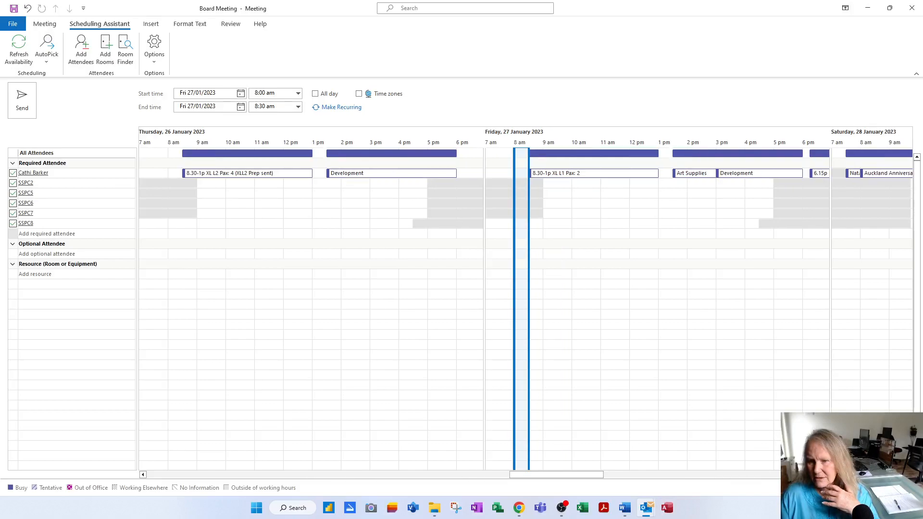
left_click(908, 474)
left_click(908, 474)
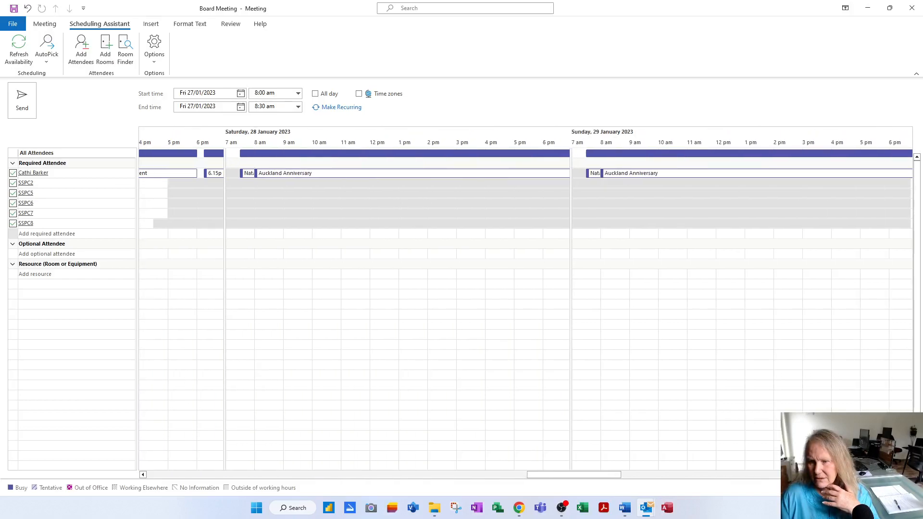
left_click(908, 475)
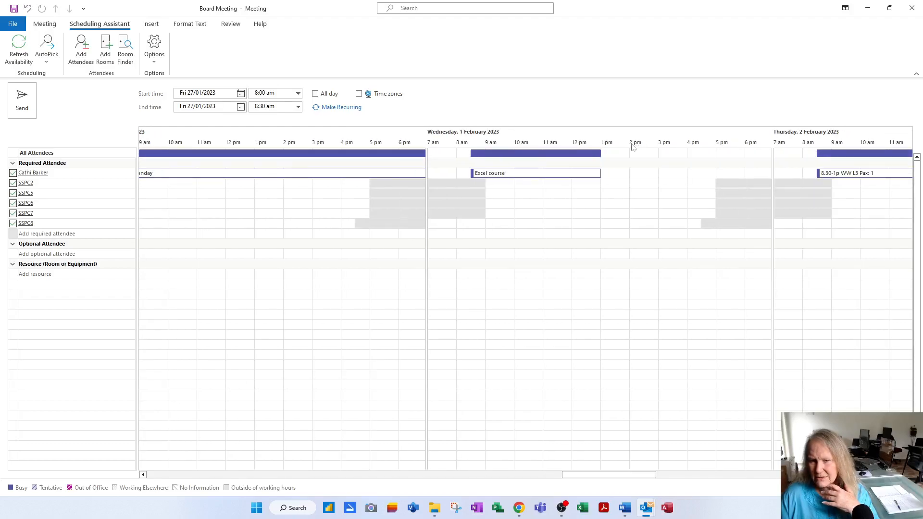
left_click(639, 164)
left_click_drag(643, 162, 687, 179)
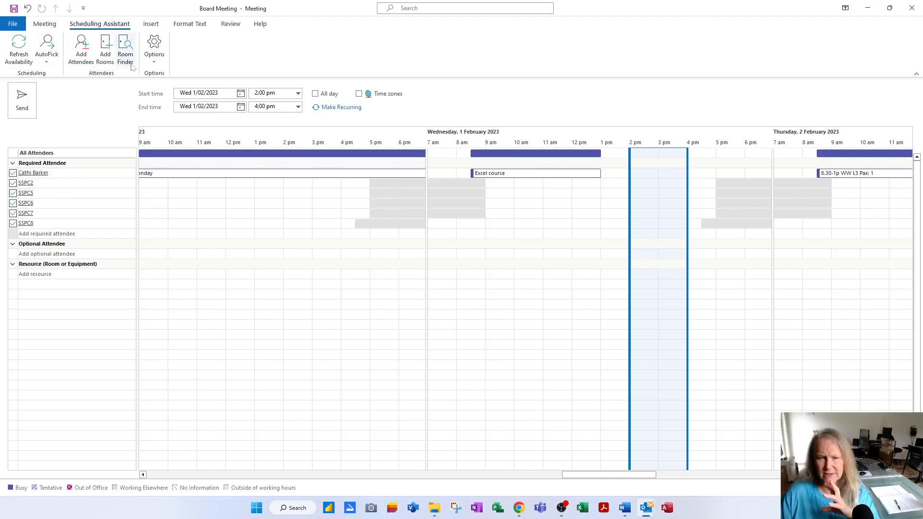
- Review the Board Meeting invitation's details and the options for attaching files to it
left_click(52, 27)
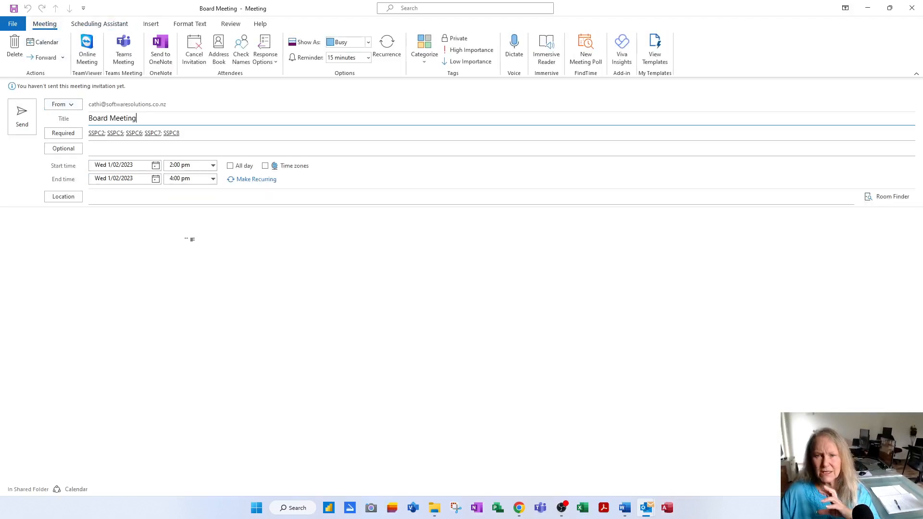
left_click(150, 24)
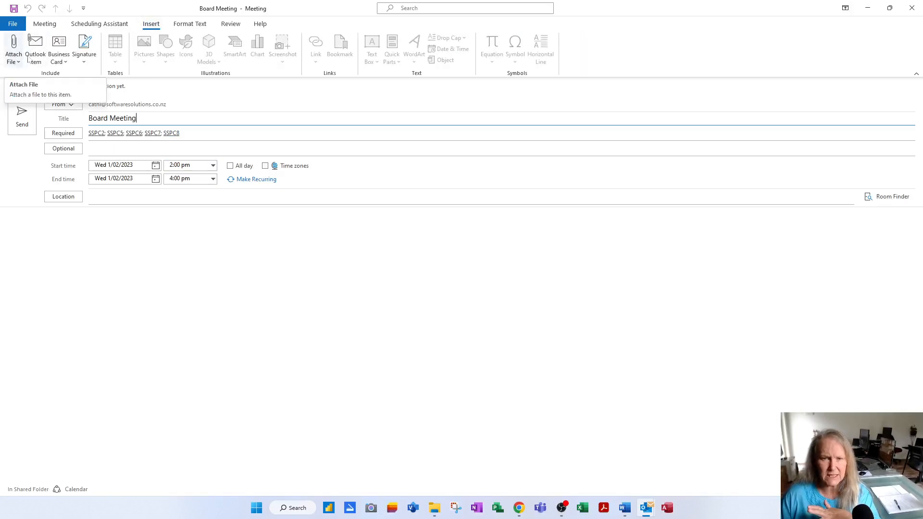
left_click(53, 25)
left_click(88, 230)
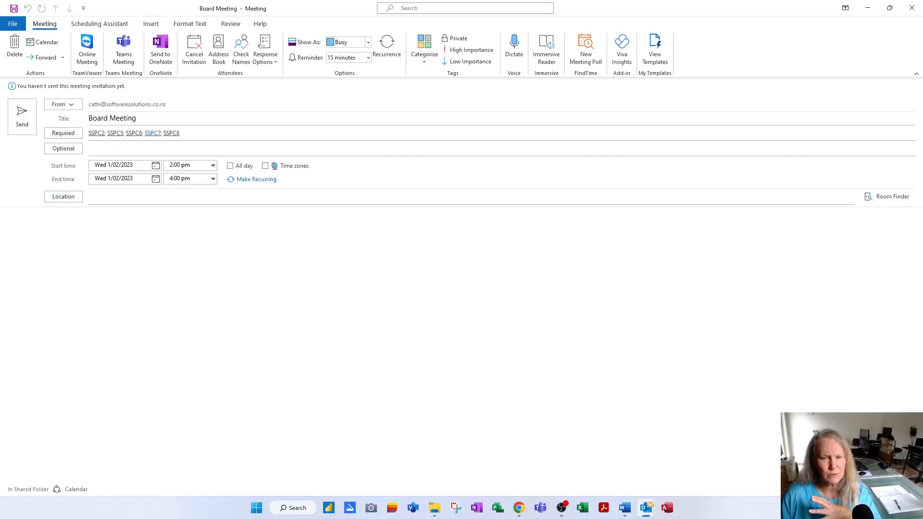
- Set the Board Meeting's location to the venue's suggested street address and send the invitation
left_click(22, 116)
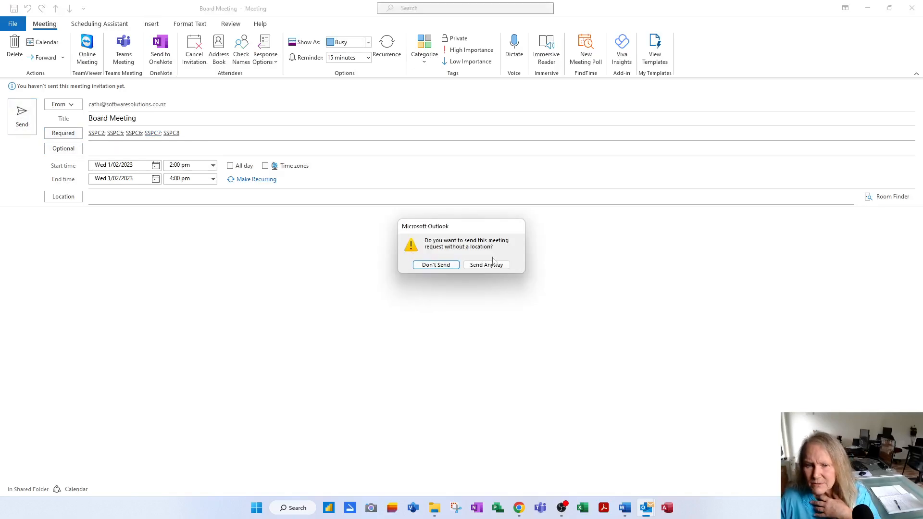
left_click(436, 265)
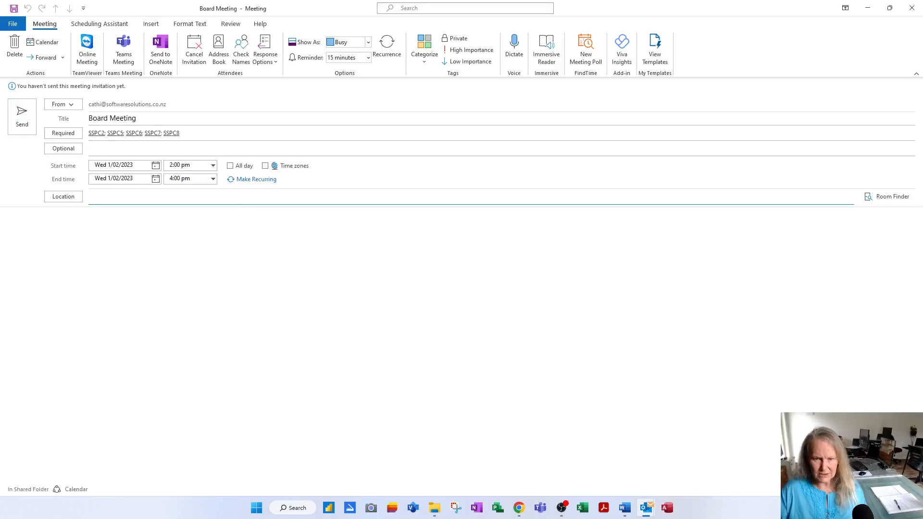
type("627")
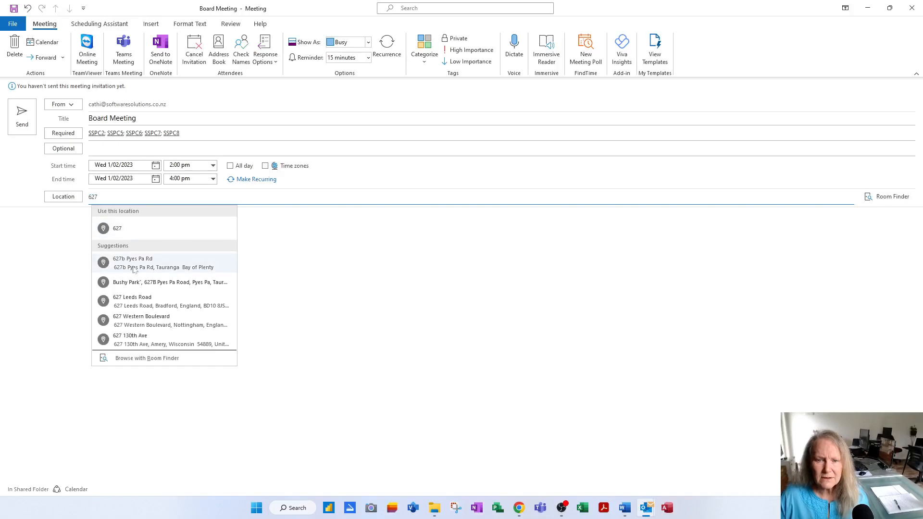
left_click(133, 262)
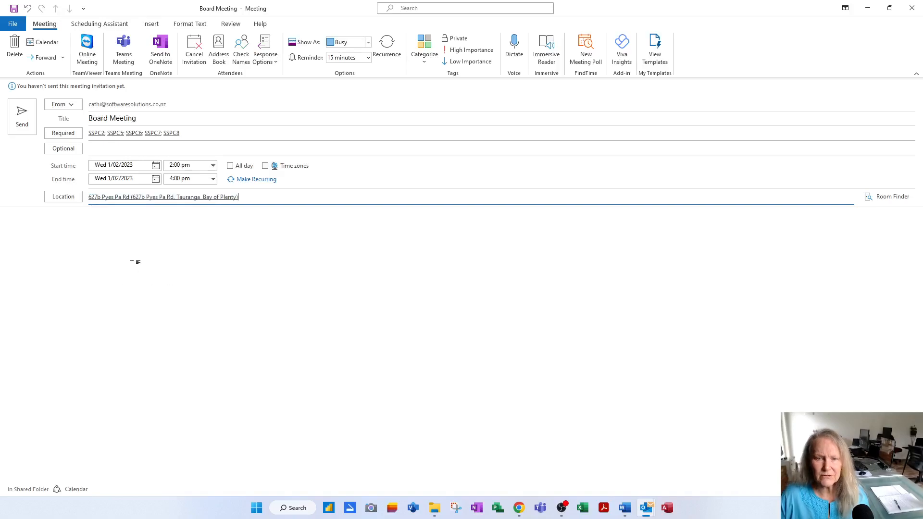
left_click(21, 115)
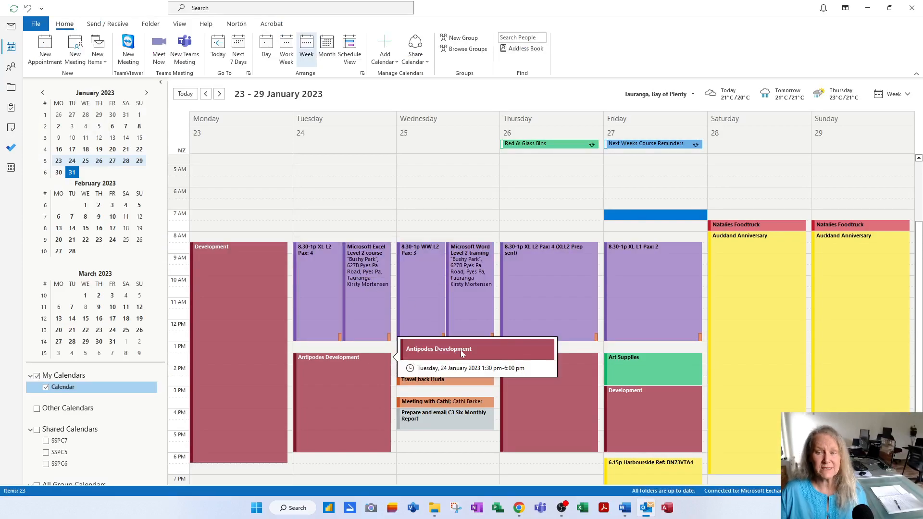
- Show the week of 30 January – 5 February 2023 and check the attendee response tracking of the sent Board Meeting
left_click(45, 206)
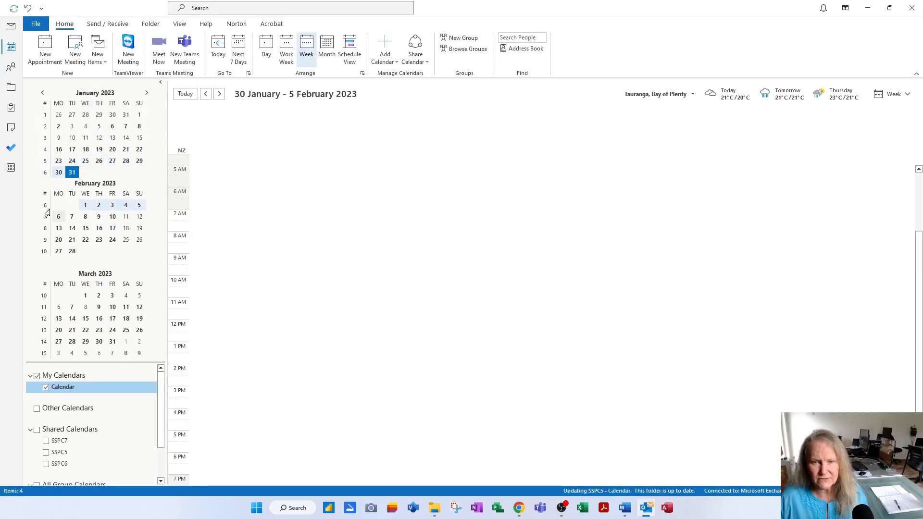
mouse_move(444, 407)
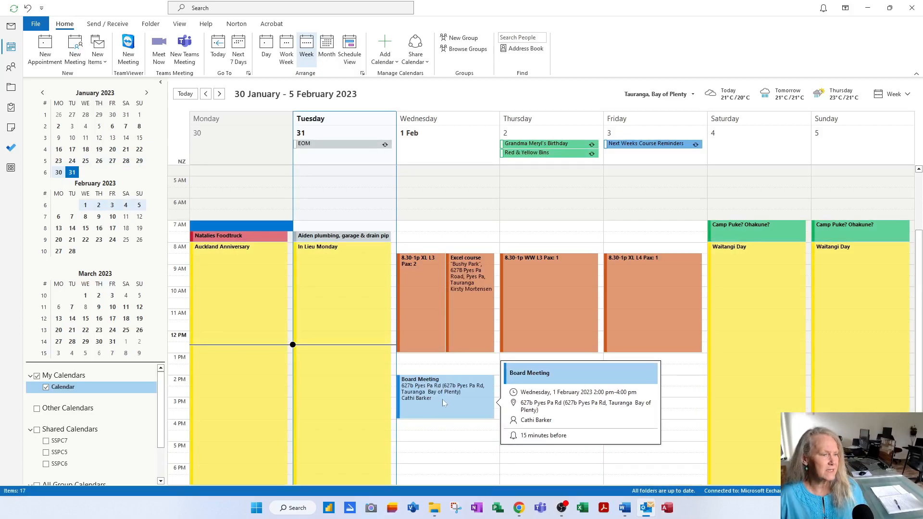
left_click(443, 397)
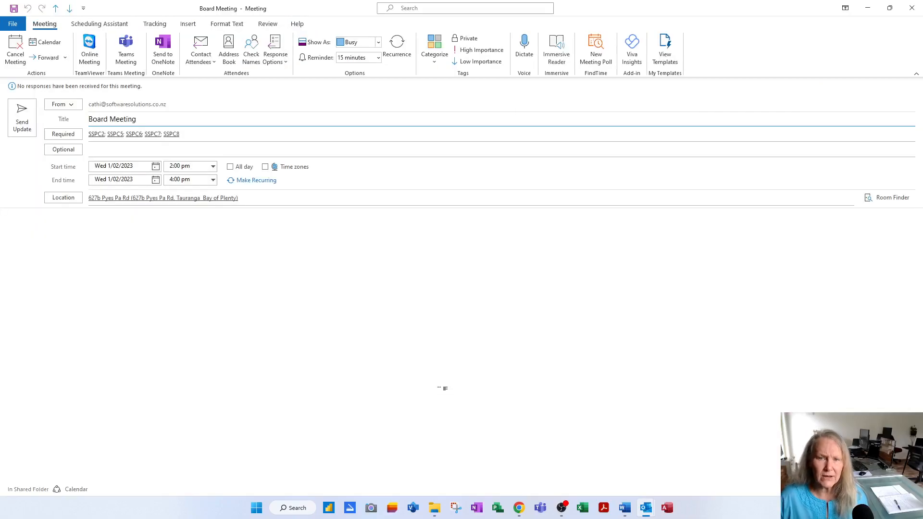
left_click(157, 27)
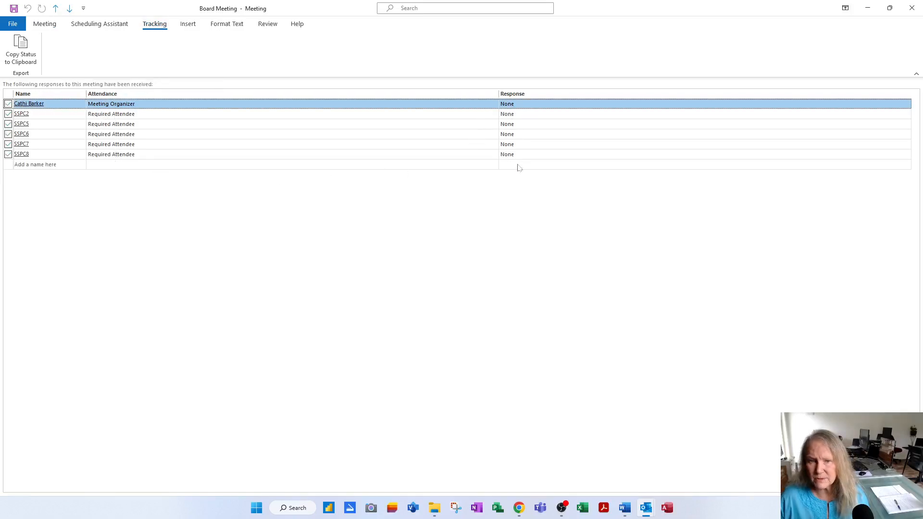
left_click(45, 24)
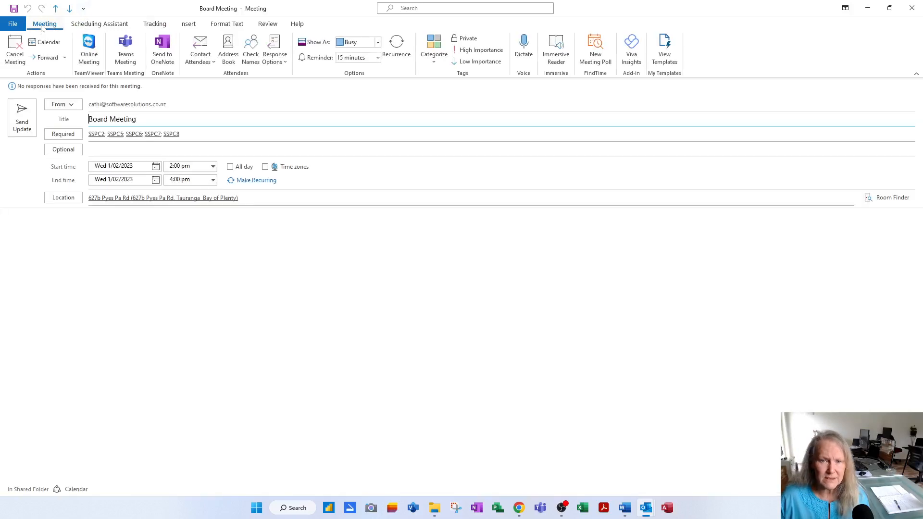
left_click(904, 10)
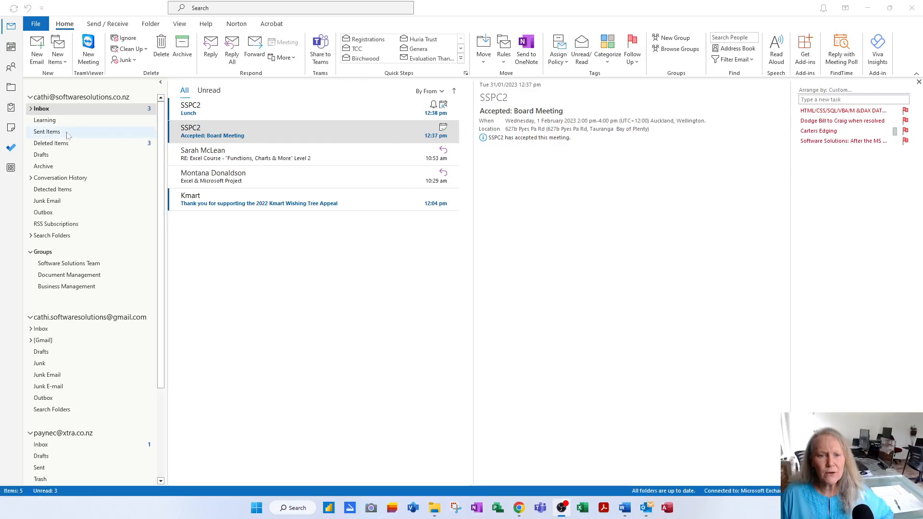
- Reopen the Board Meeting from the calendar, recheck the tracked attendee responses, and close it
left_click(11, 50)
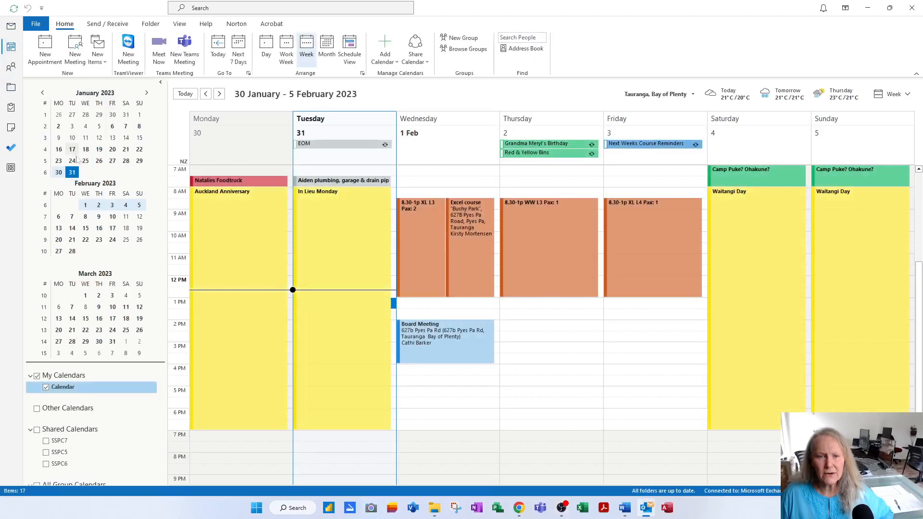
left_click(450, 348)
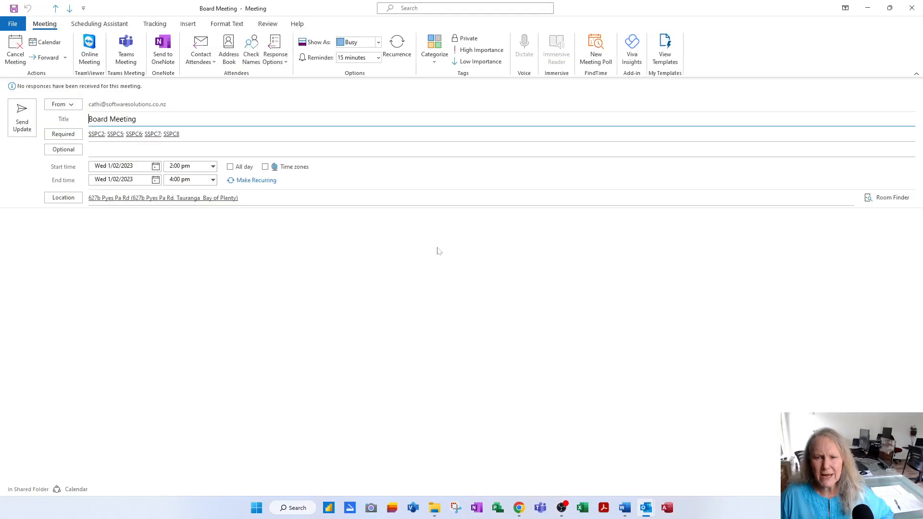
left_click(155, 25)
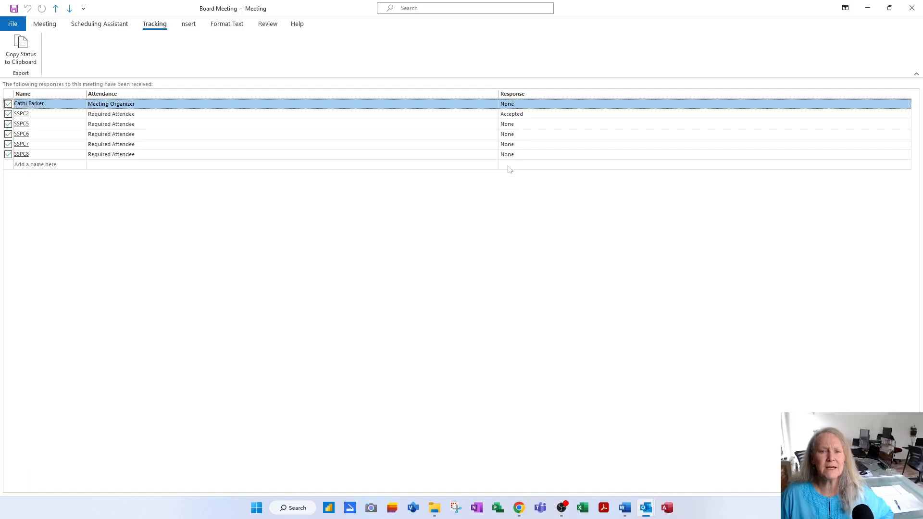
left_click(45, 25)
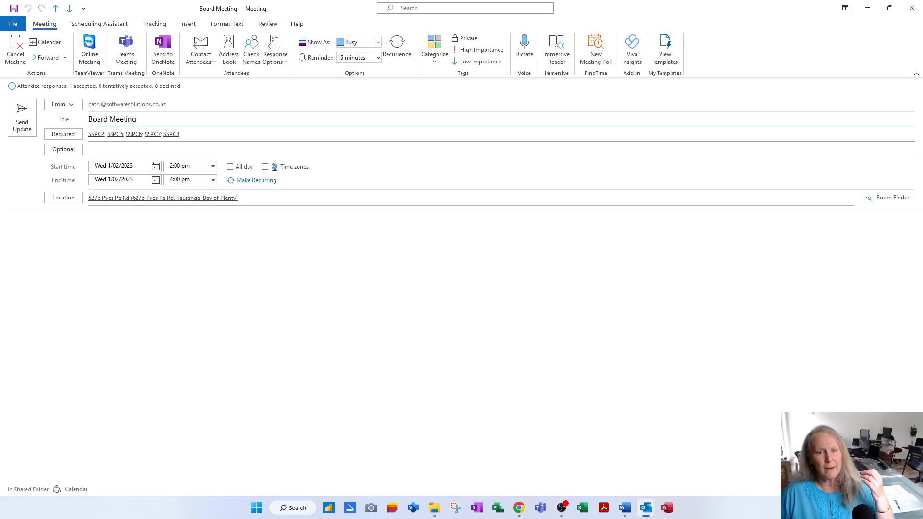
left_click(912, 7)
left_click(556, 314)
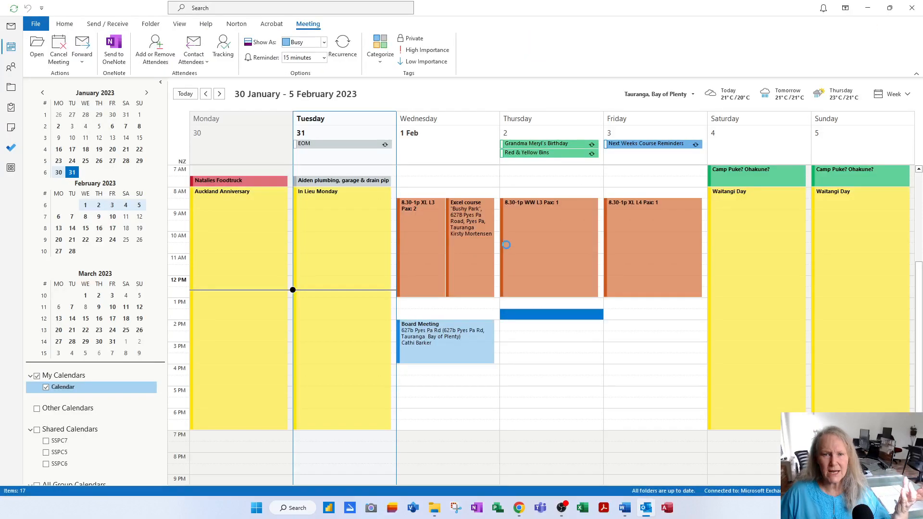
key("ctrl+n")
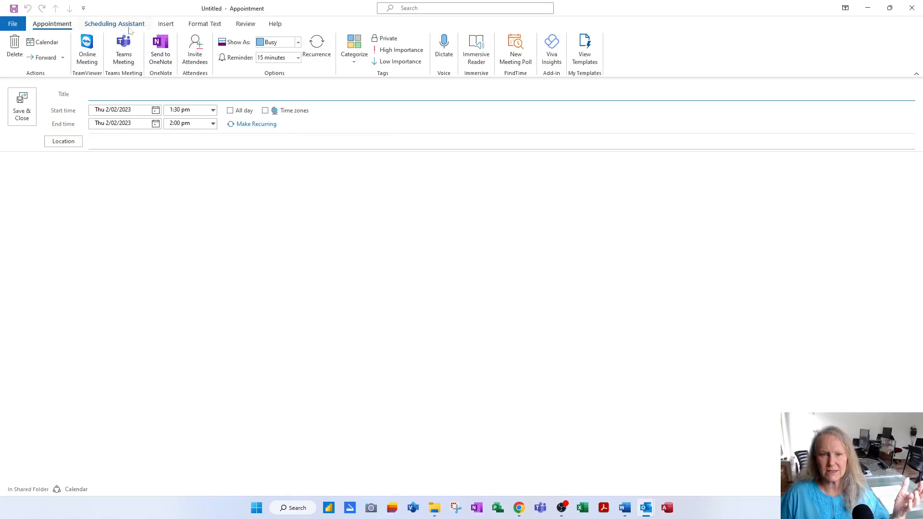
left_click(132, 24)
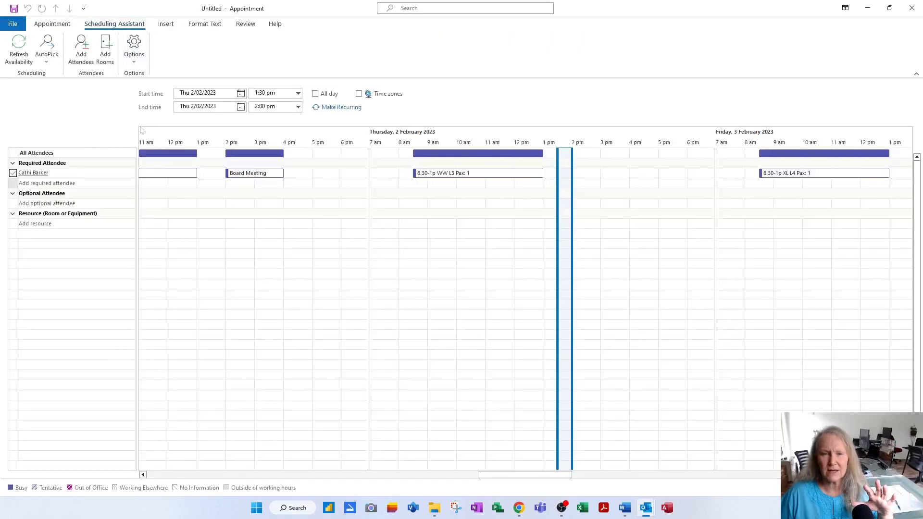
left_click(51, 24)
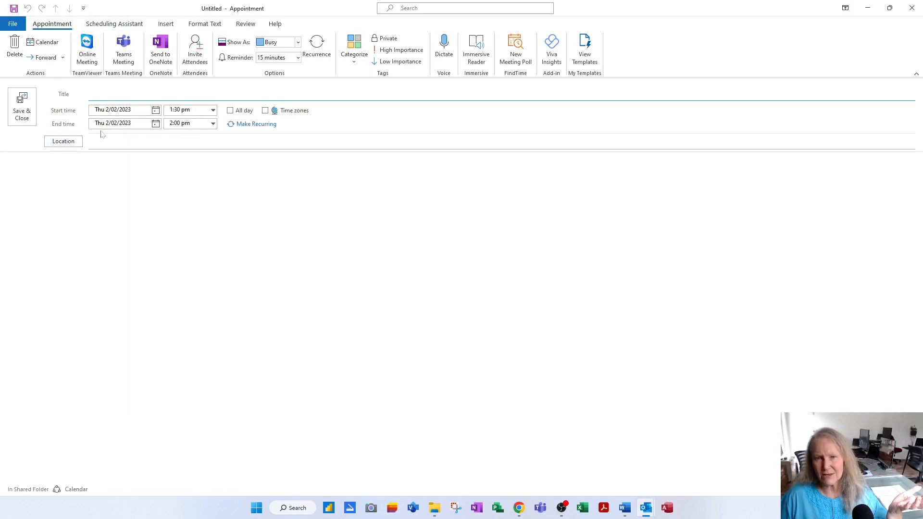
left_click(913, 10)
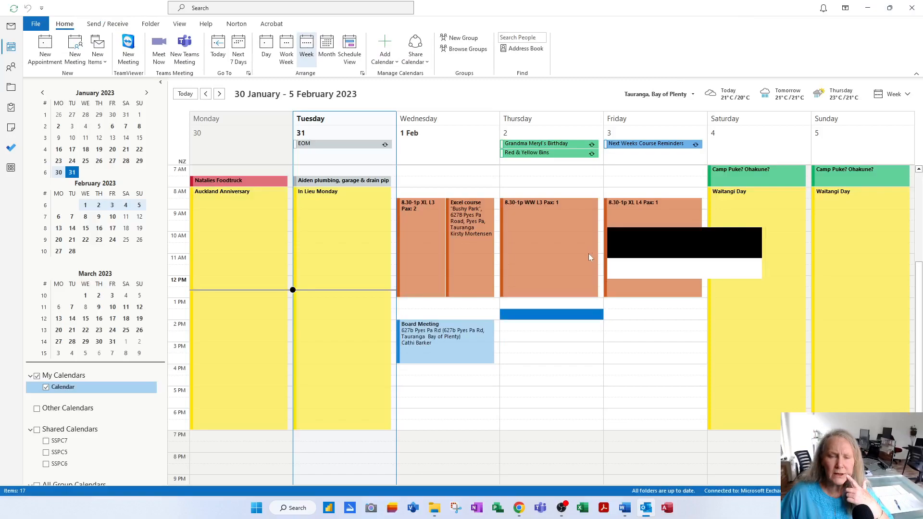
- Change the Board Meeting's start time to 2:30 pm on 1 February 2023 and send the update to the attendees
mouse_move(436, 349)
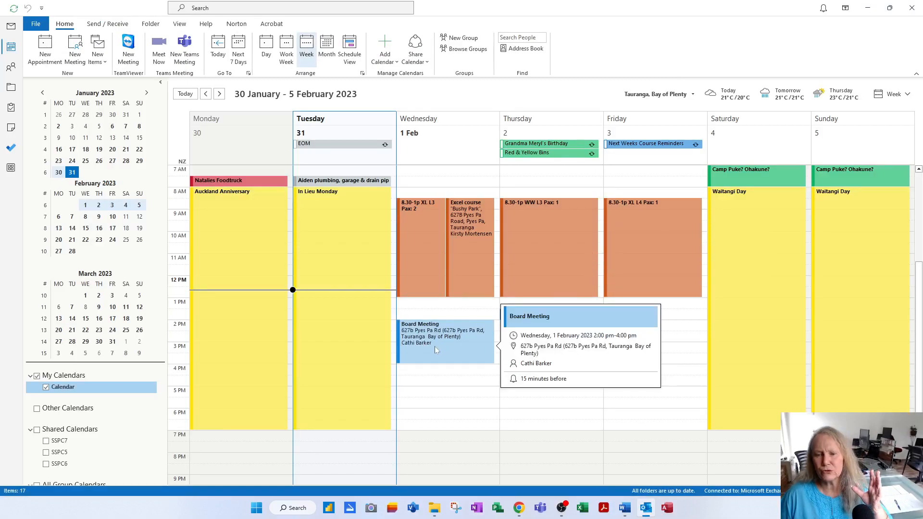
left_click(437, 349)
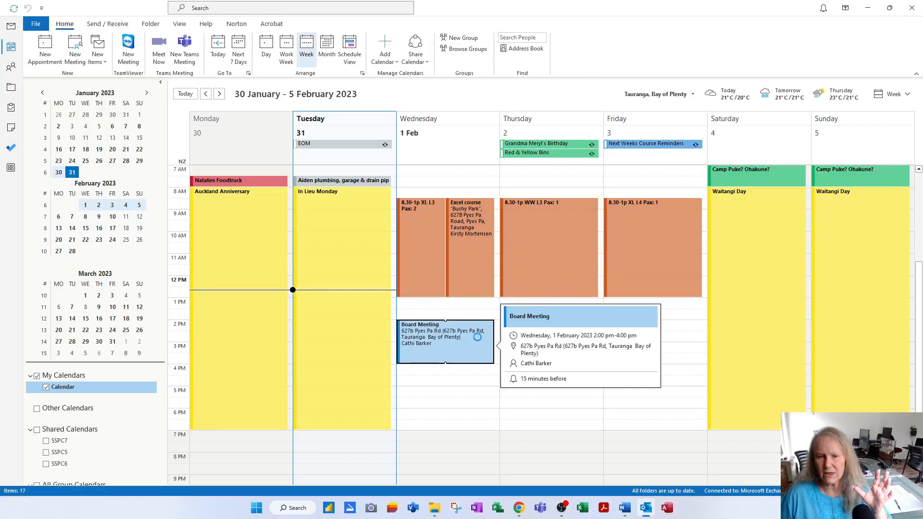
double_click(479, 332)
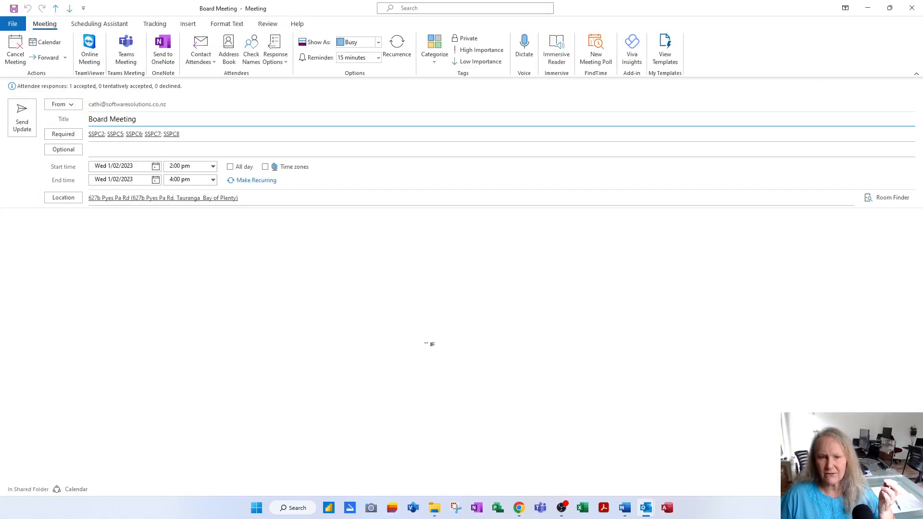
left_click(142, 166)
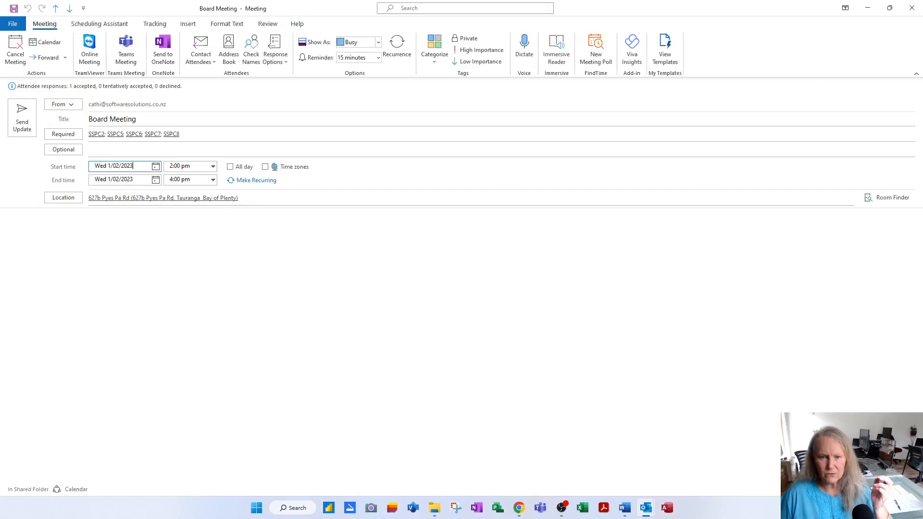
key("Tab")
type("2.30")
key("Tab")
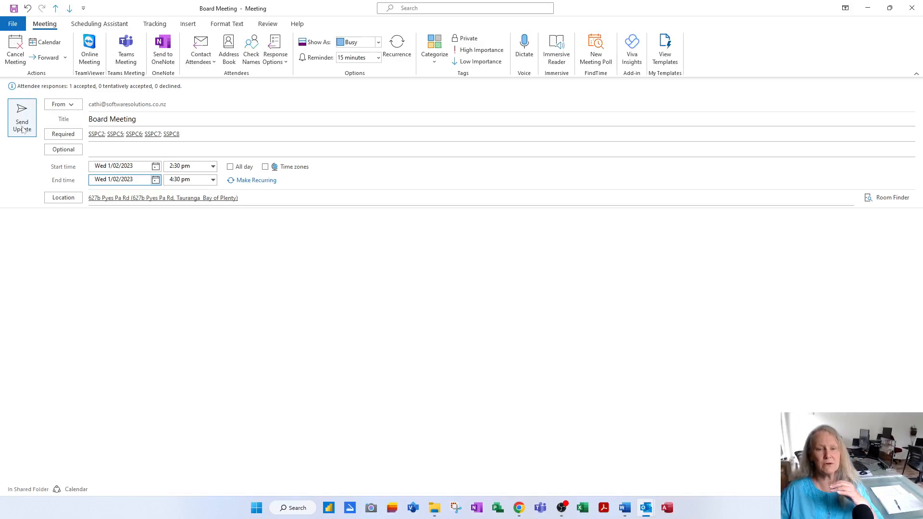
left_click(22, 126)
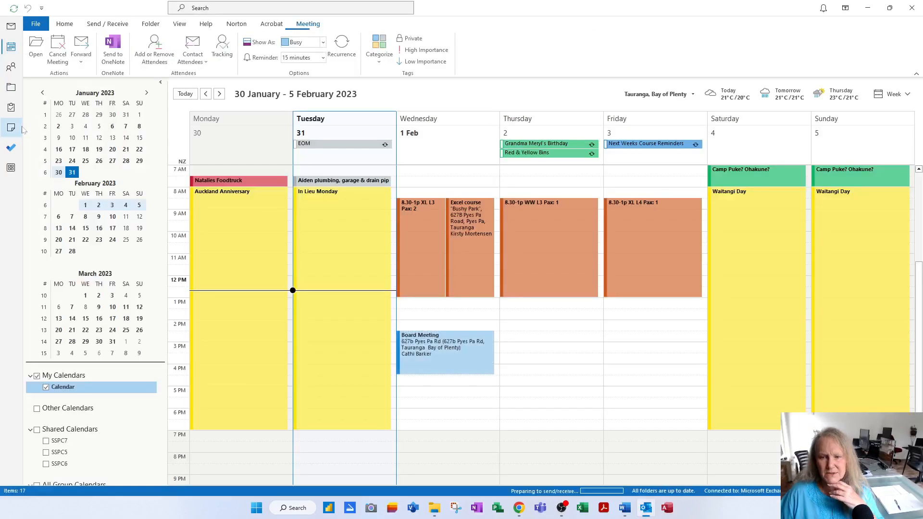
- Check the rescheduled Board Meeting in the calendar and switch to the mail inbox
mouse_move(465, 372)
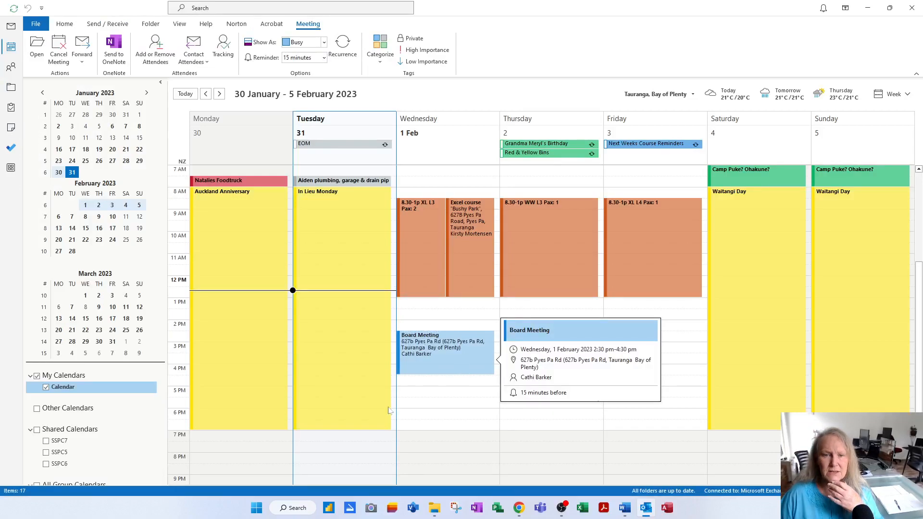
left_click(10, 26)
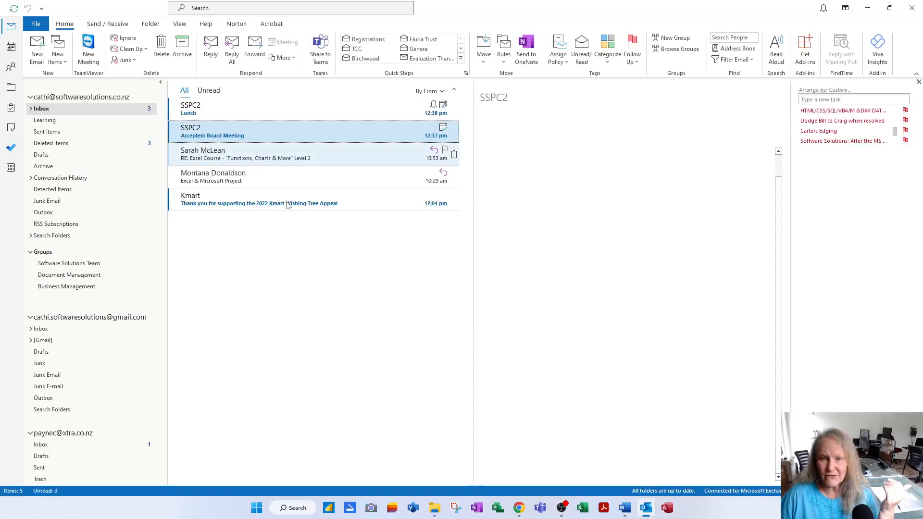
- Open the Lunch meeting invitation from the inbox and examine the calendar preview around its proposed time for conflicts
left_click(198, 113)
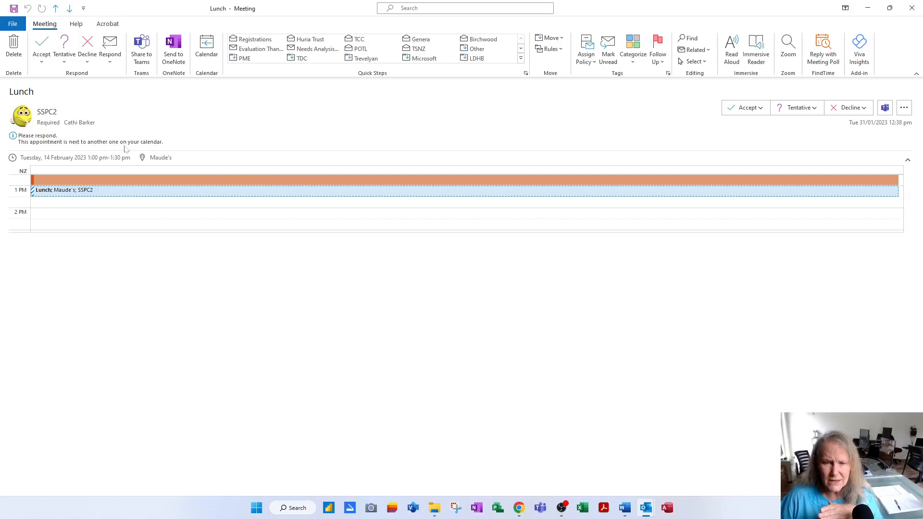
scroll(161, 223, "up", 3)
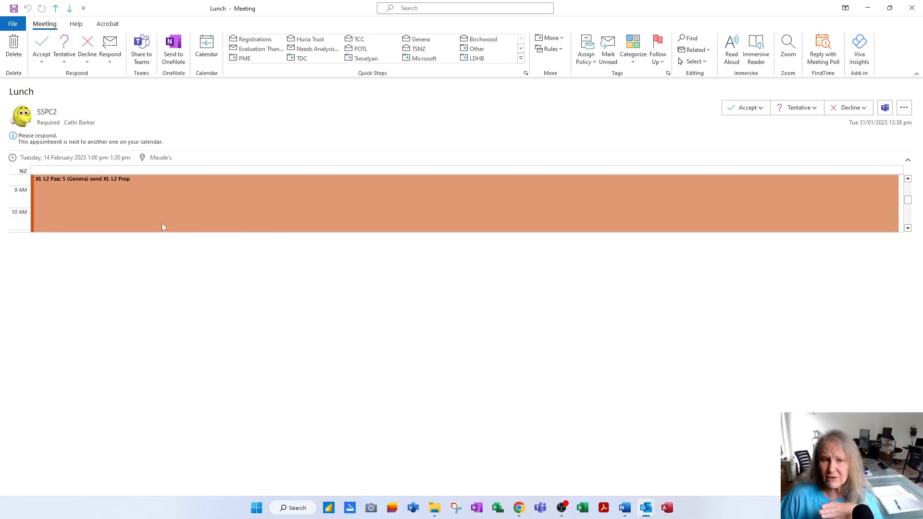
scroll(164, 226, "down", 3)
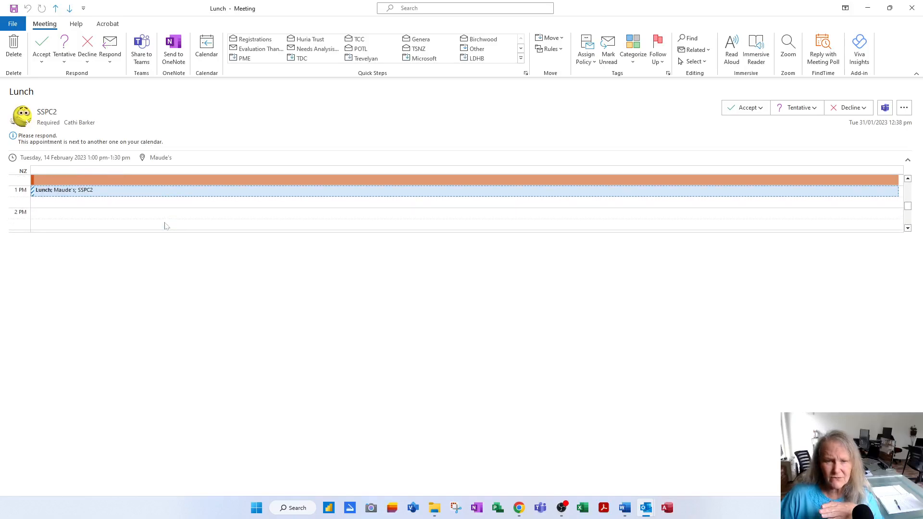
scroll(105, 205, "up", 2)
scroll(106, 205, "down", 3)
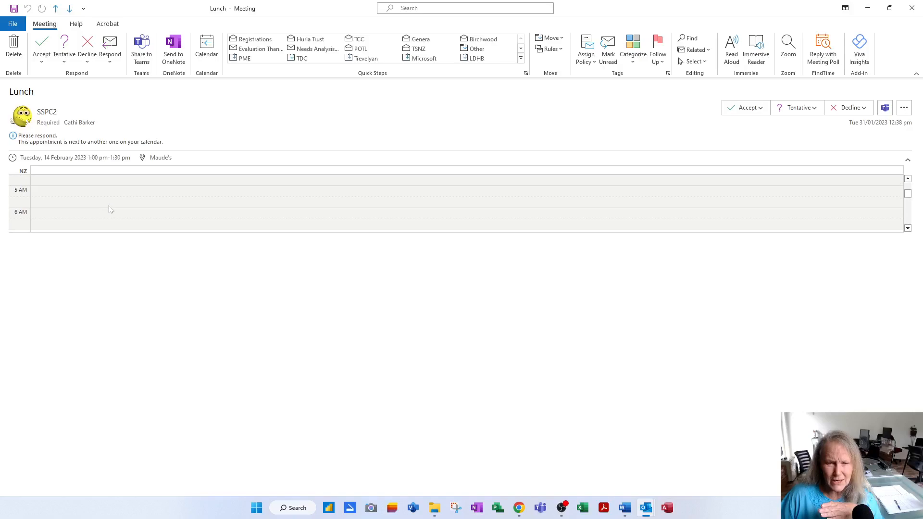
scroll(108, 205, "up", 3)
scroll(109, 206, "down", 2)
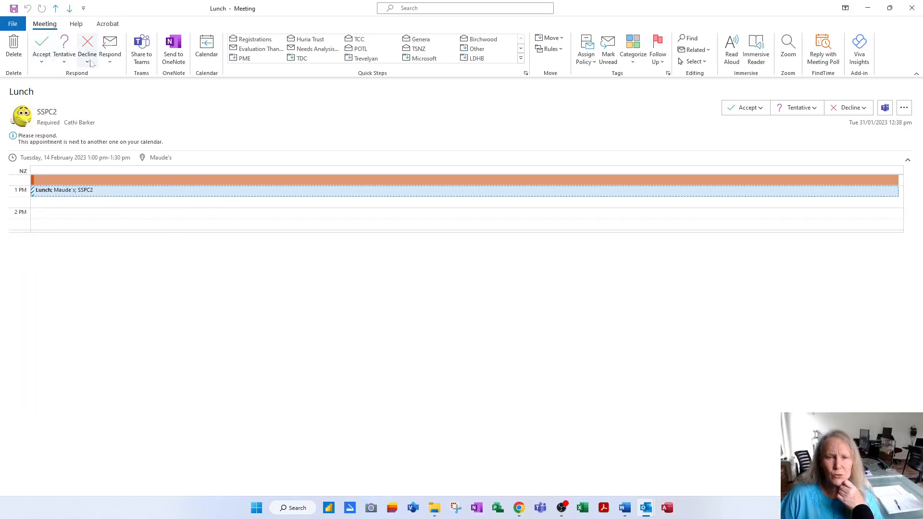
- Examine the Respond, Decline and Tentative reply options available for the Lunch invitation
left_click(115, 64)
left_click(115, 63)
left_click(96, 63)
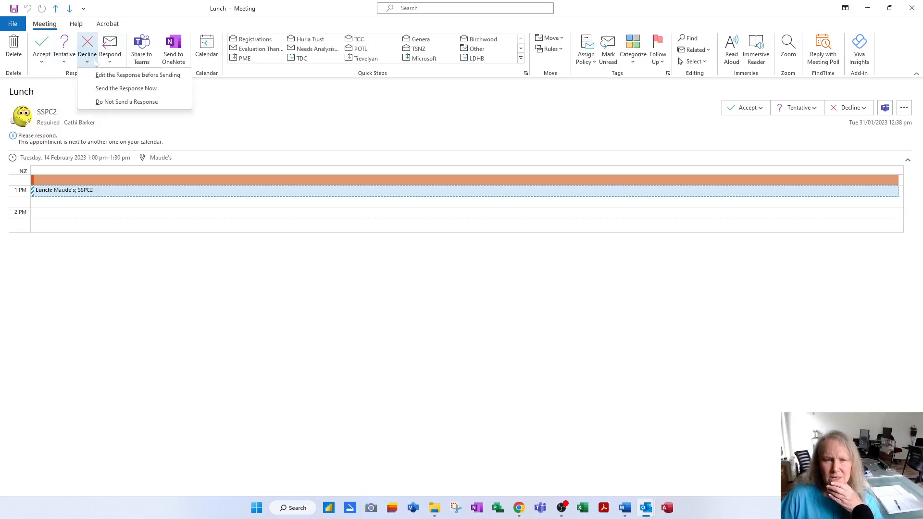
left_click(68, 63)
left_click(65, 63)
- Accept the Lunch invitation with an edited response reading "Can we make the lunch ½ hour later", send it, and switch to the calendar
left_click(42, 63)
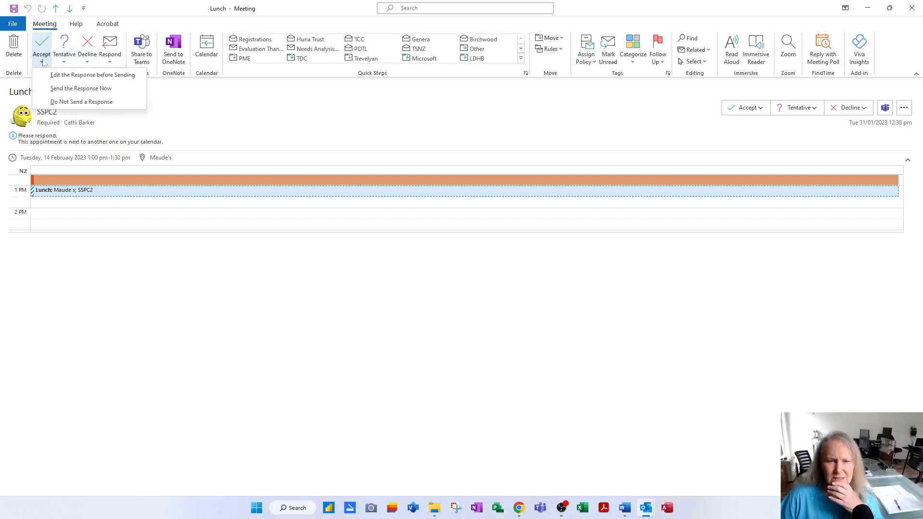
left_click(95, 76)
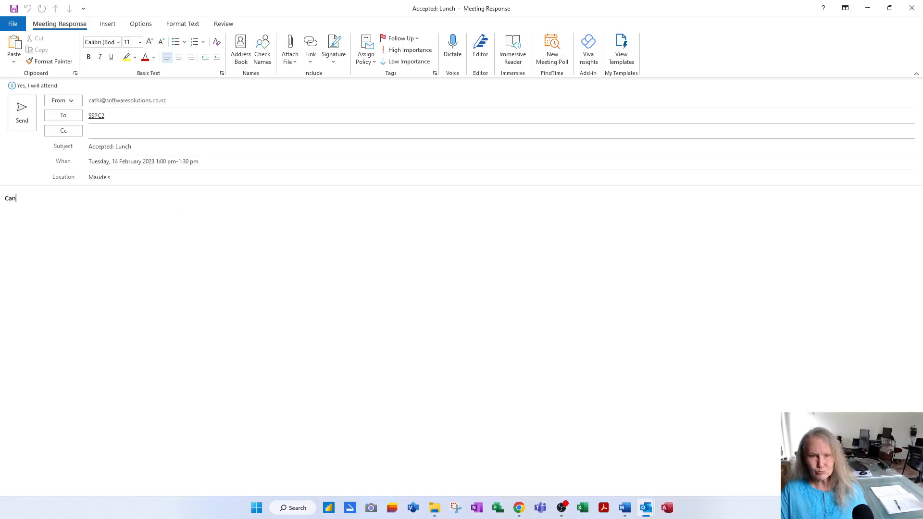
type("make the lu")
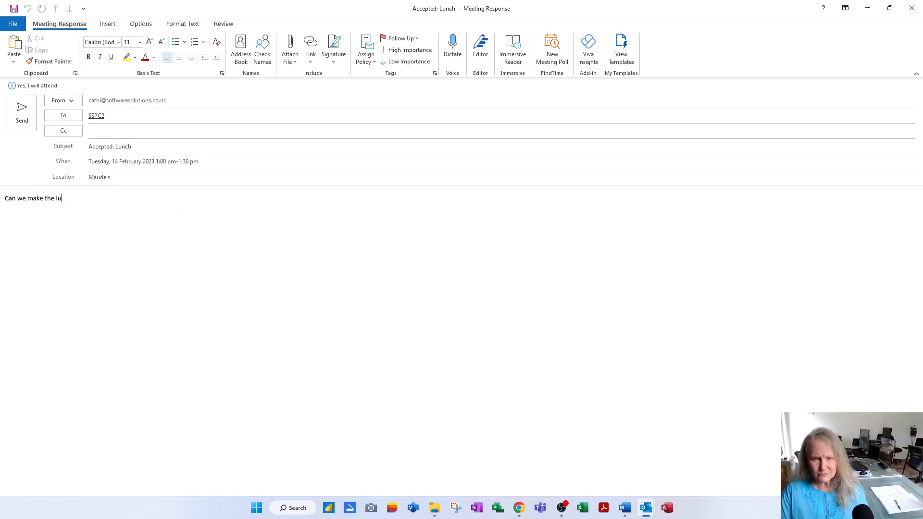
type("2 hour later")
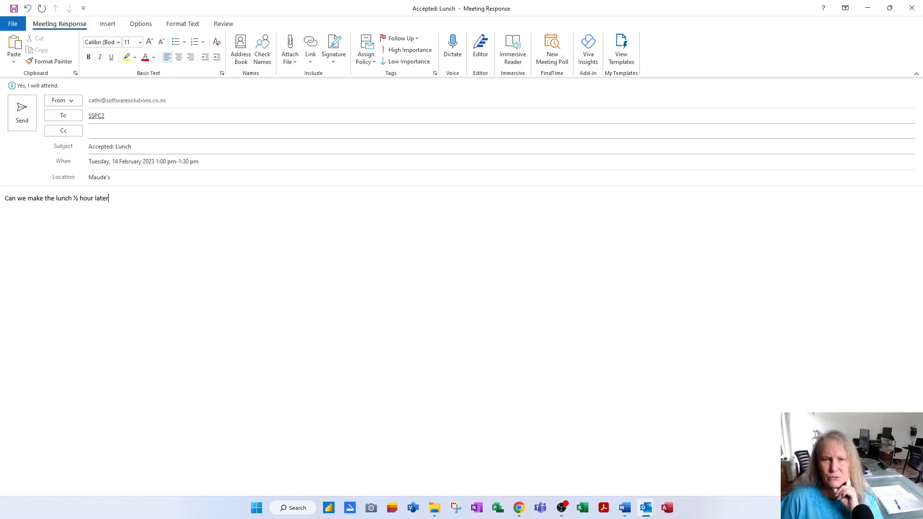
left_click(23, 113)
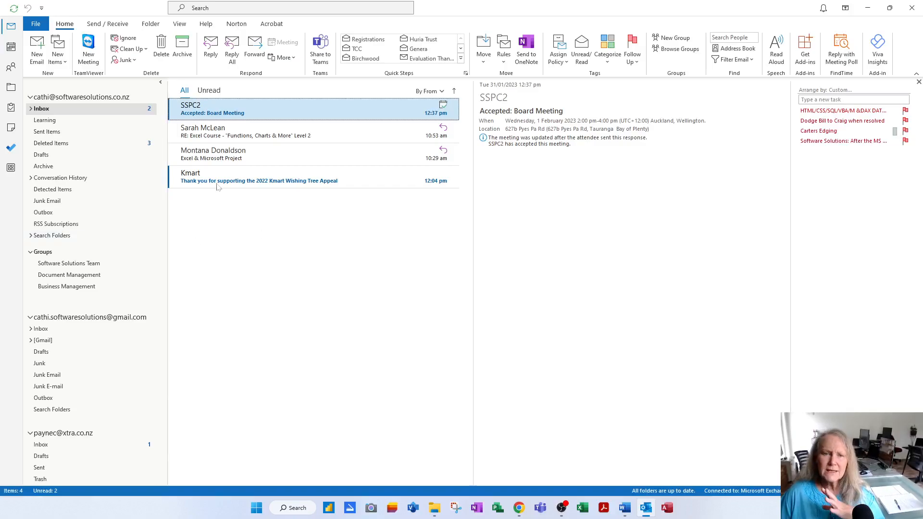
left_click(11, 47)
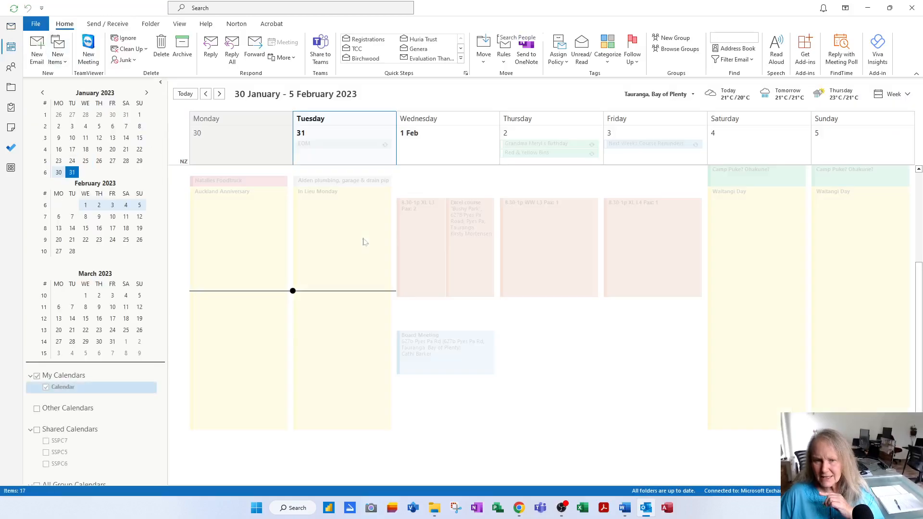